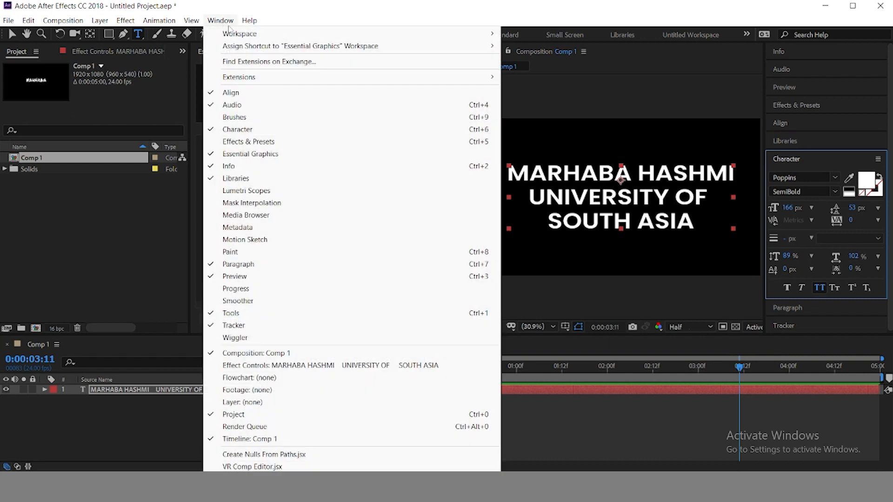
Move the three-line title text slightly right and down in the composition, leaving it deselected.
{"action": "mouse_move", "coordinate": [230, 32]}
{"action": "left_click", "coordinate": [540, 33]}
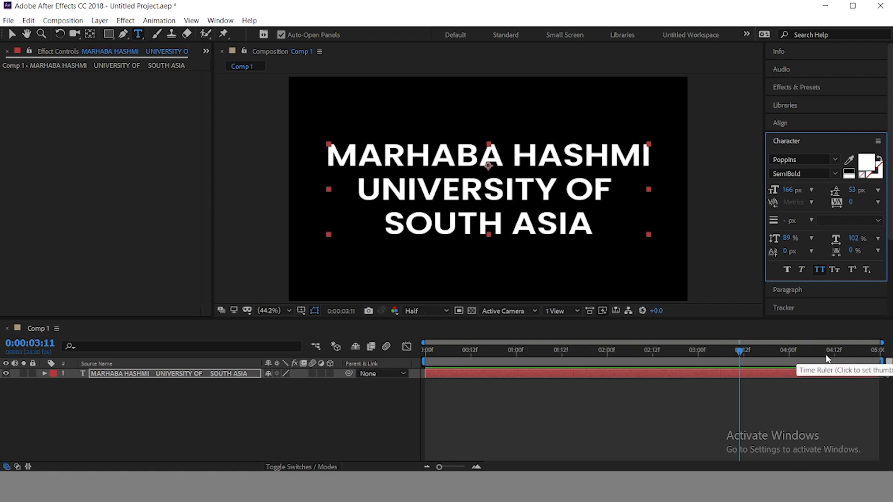
{"action": "left_click", "coordinate": [11, 34]}
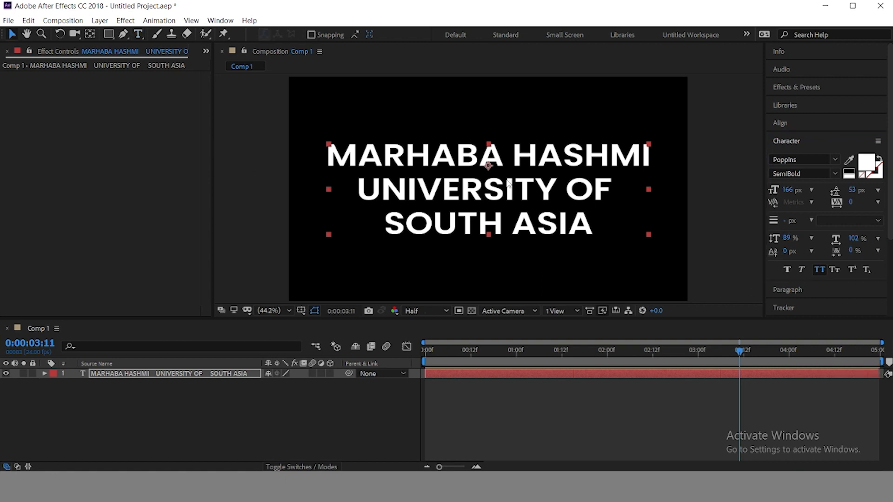
{"action": "left_click_drag", "start_coordinate": [493, 198], "coordinate": [505, 200]}
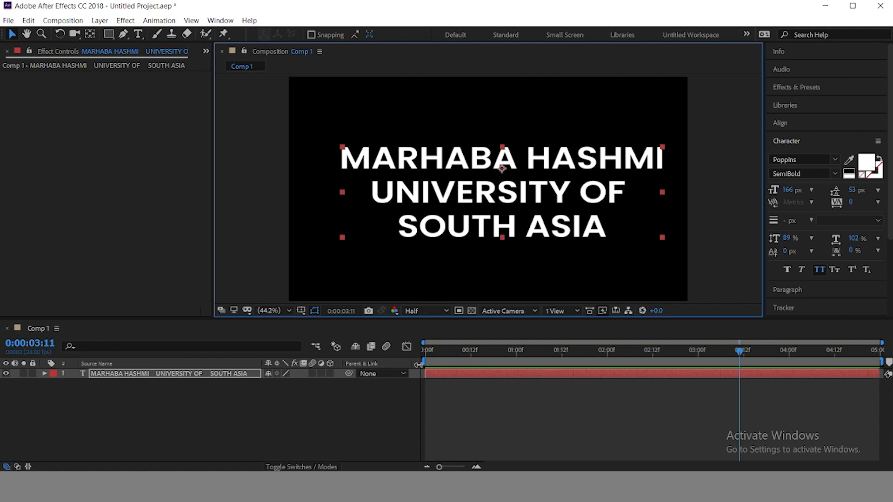
{"action": "left_click", "coordinate": [341, 396]}
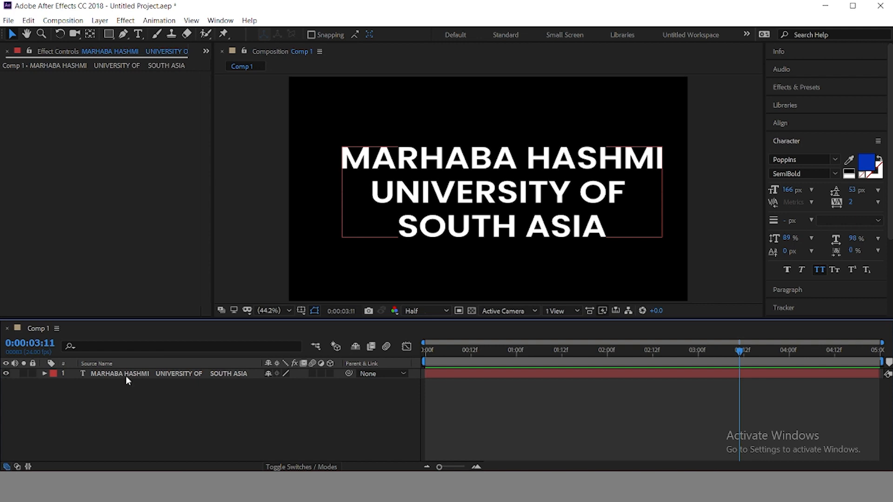
Delete the three-line title layer and add a new text layer reading "DATA STREAM".
{"action": "left_click", "coordinate": [140, 375]}
{"action": "key", "text": "Delete"}
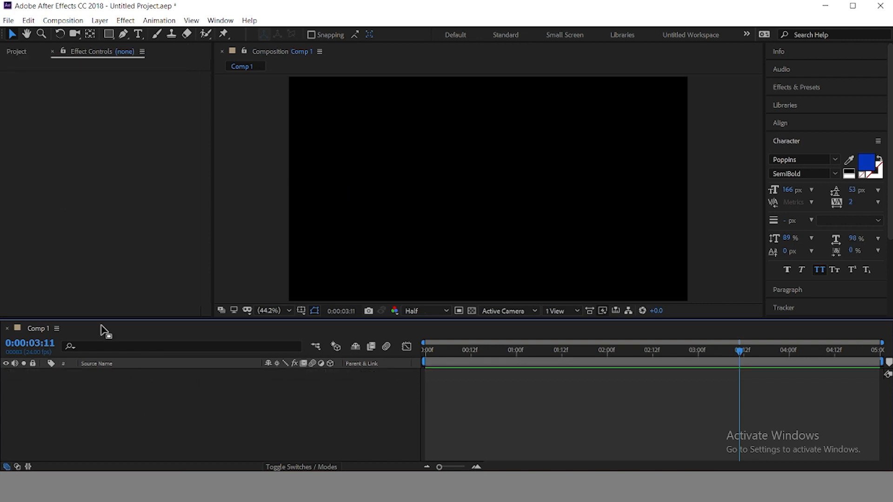
{"action": "left_click", "coordinate": [139, 34]}
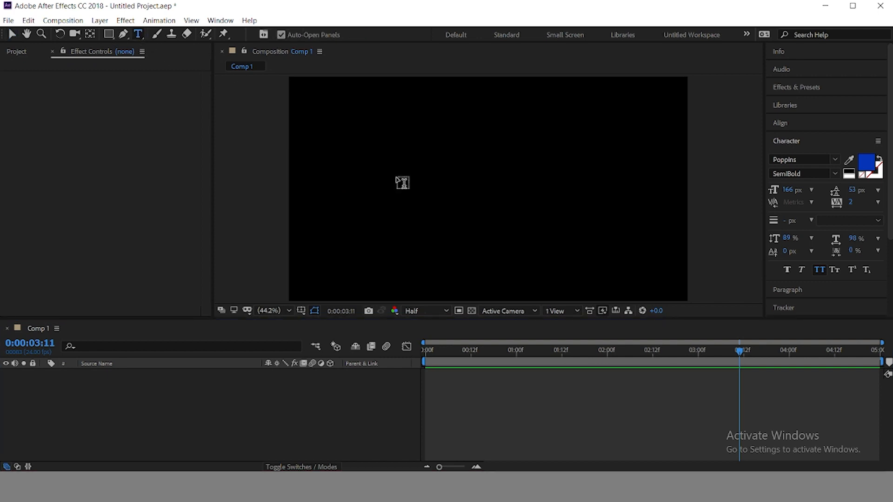
{"action": "left_click", "coordinate": [396, 174]}
{"action": "type", "text": "D"}
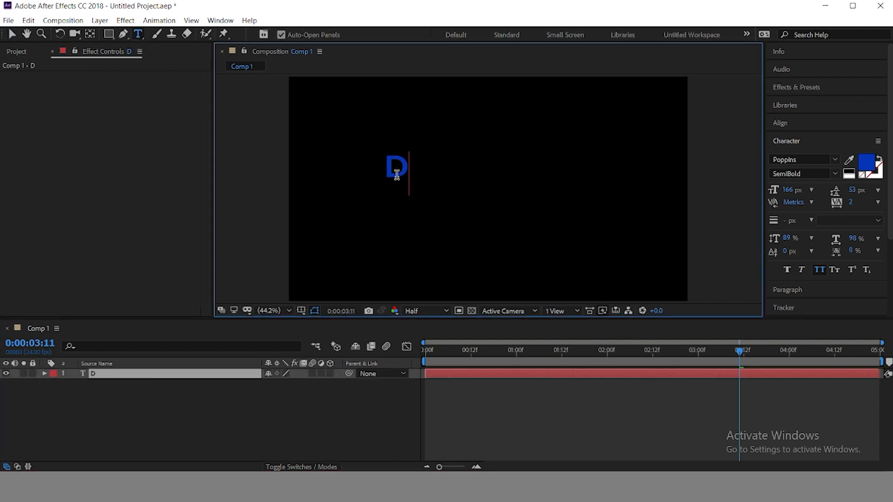
{"action": "type", "text": "ATA STREAM"}
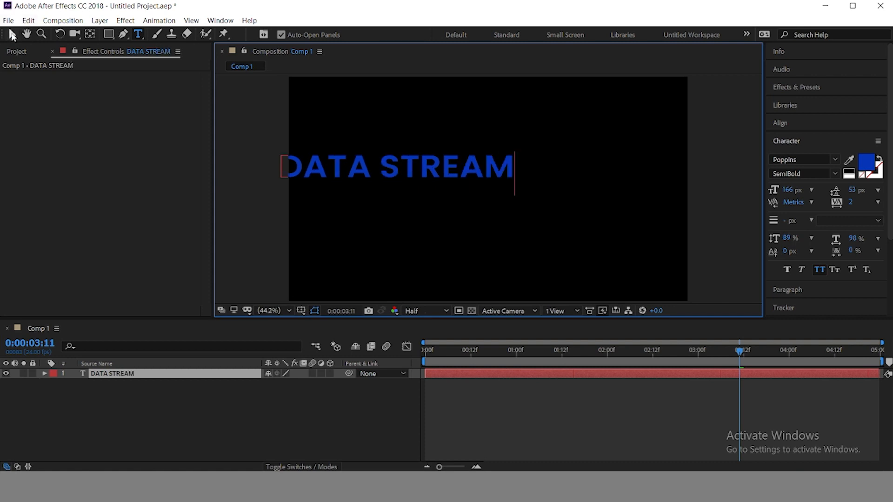
Set the fill colour of the whole DATA STREAM text to white (FFFFFF).
{"action": "left_click", "coordinate": [12, 34]}
{"action": "double_click", "coordinate": [497, 176]}
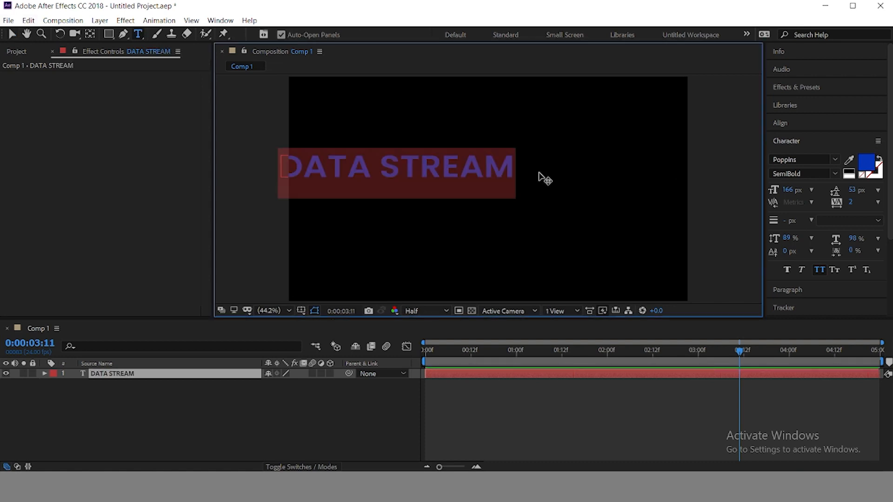
{"action": "left_click", "coordinate": [866, 162]}
{"action": "left_click", "coordinate": [606, 158]}
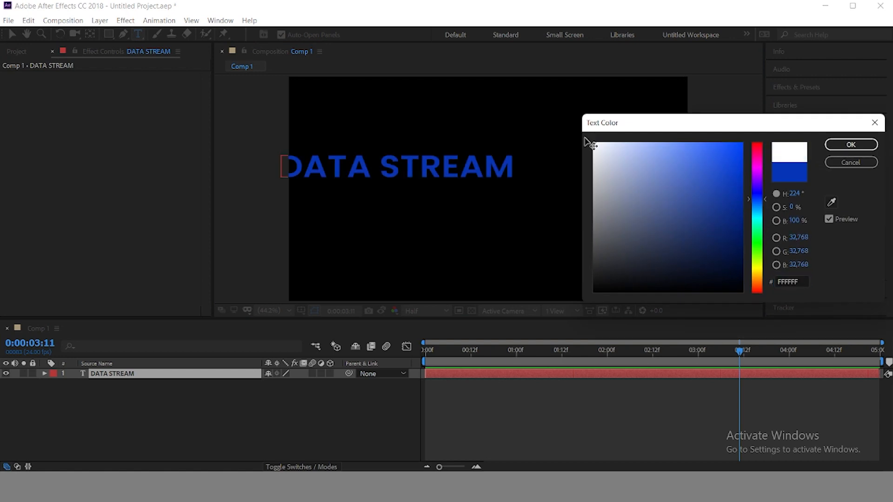
{"action": "left_click", "coordinate": [849, 145]}
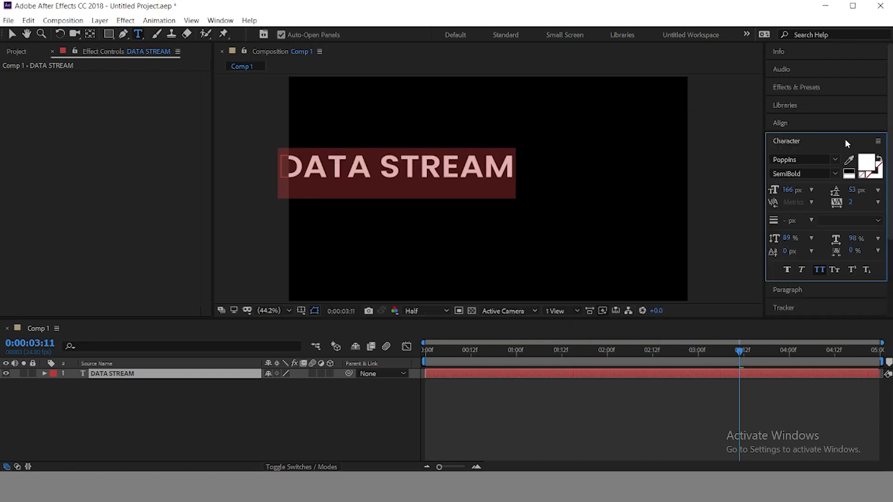
Reposition the DATA STREAM text near the centre of the composition and deselect it.
{"action": "left_click", "coordinate": [12, 34]}
{"action": "left_click", "coordinate": [440, 170]}
{"action": "left_click_drag", "start_coordinate": [440, 169], "coordinate": [514, 170]}
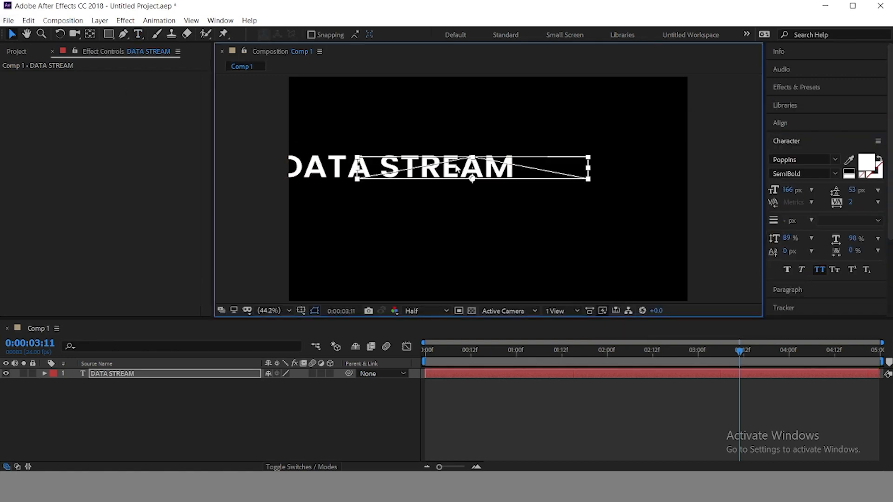
{"action": "key", "text": "Caps_Lock"}
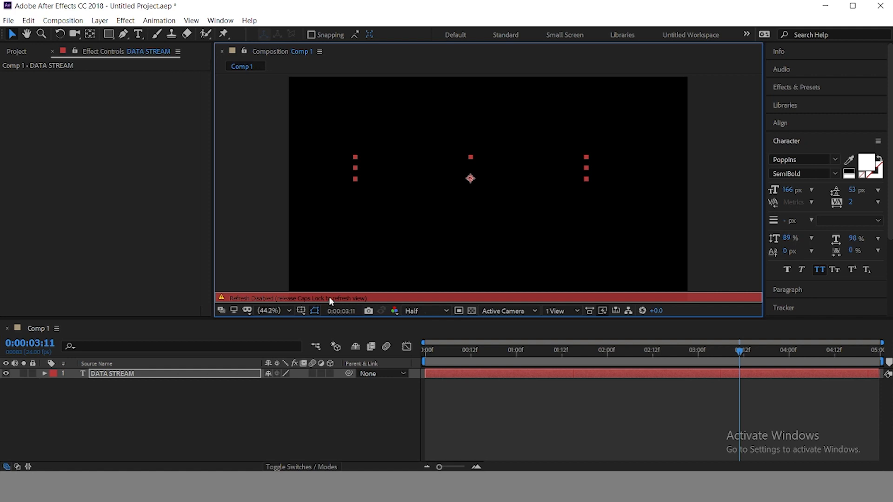
{"action": "key", "text": "Caps_Lock"}
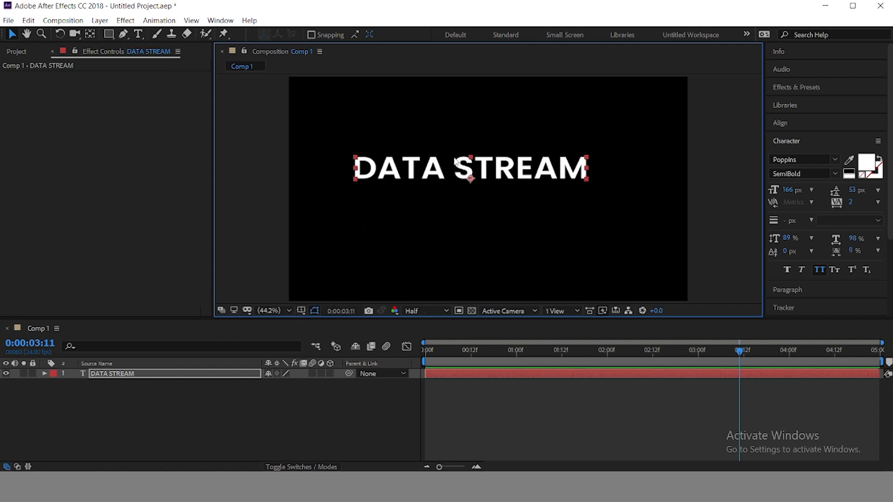
{"action": "left_click_drag", "start_coordinate": [440, 176], "coordinate": [452, 194]}
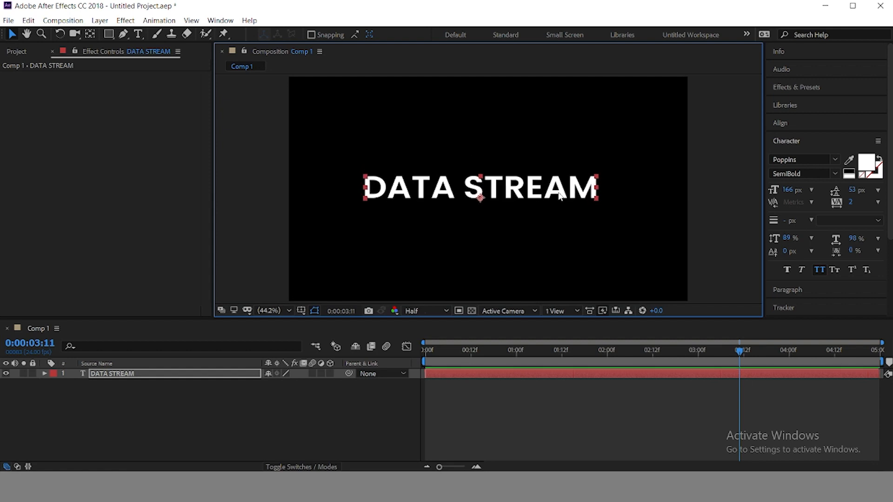
{"action": "left_click", "coordinate": [739, 207]}
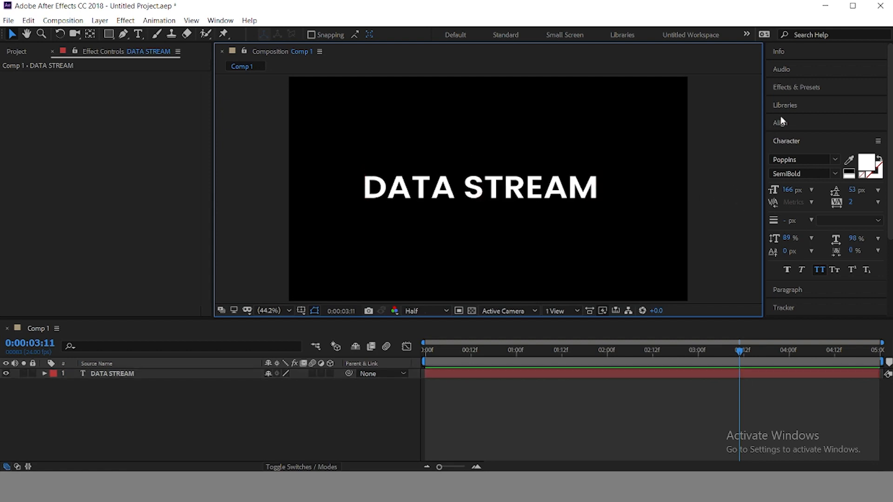
Clear the effects search and examine the Text animation preset categories, including the presets in Animate In.
{"action": "left_click", "coordinate": [798, 84]}
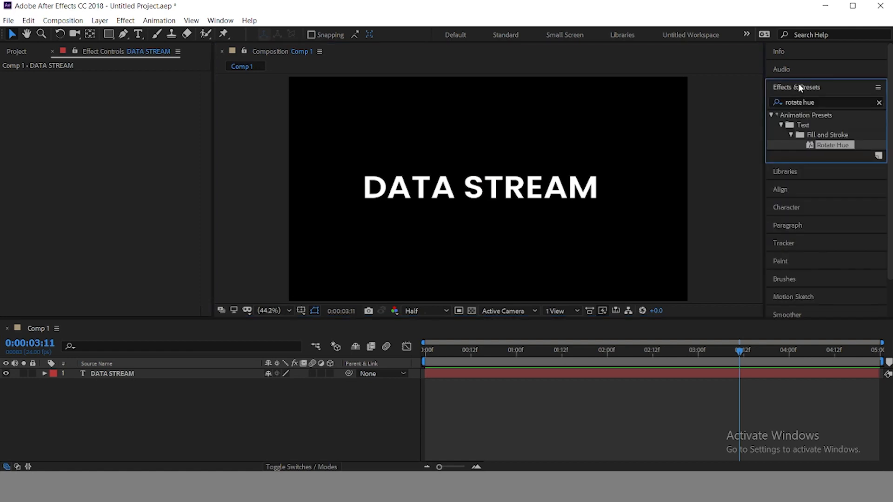
{"action": "left_click", "coordinate": [879, 103]}
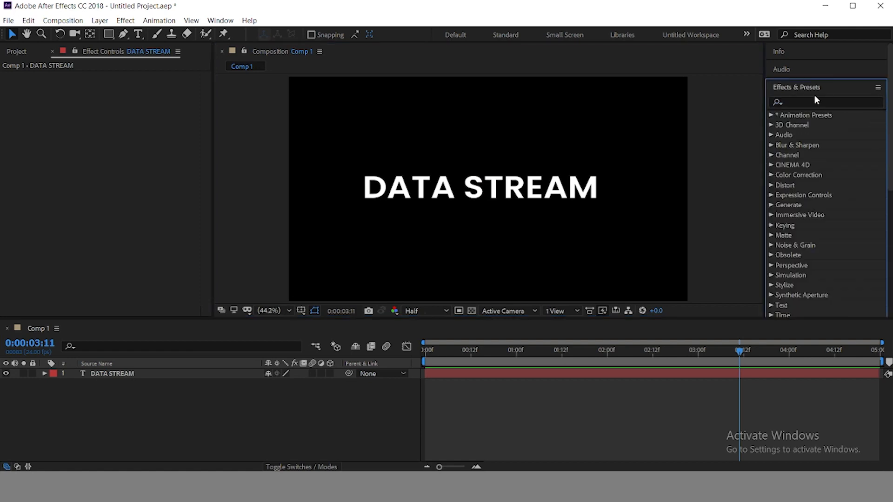
{"action": "left_click", "coordinate": [771, 115]}
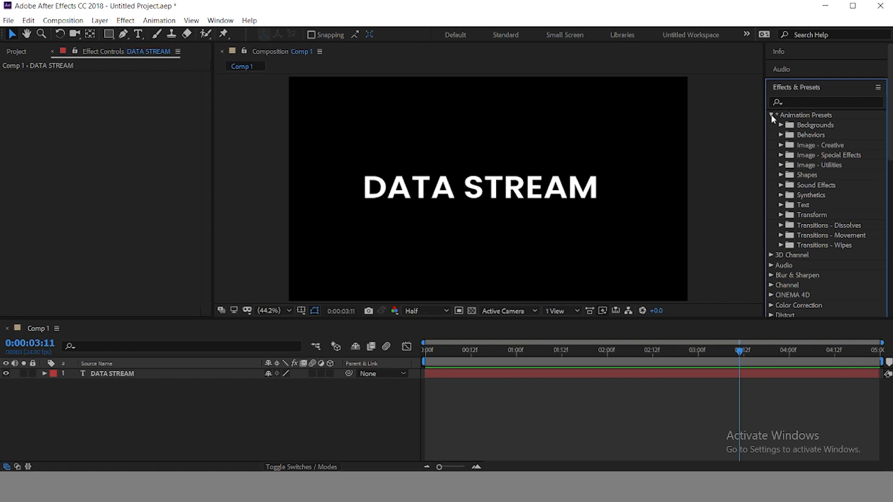
{"action": "left_click", "coordinate": [781, 205]}
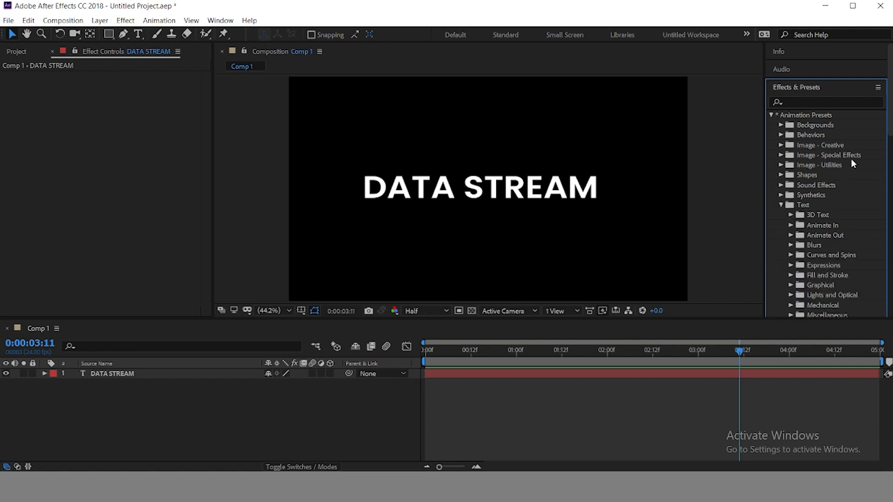
{"action": "scroll", "coordinate": [890, 125], "scroll_direction": "down", "scroll_amount": 5}
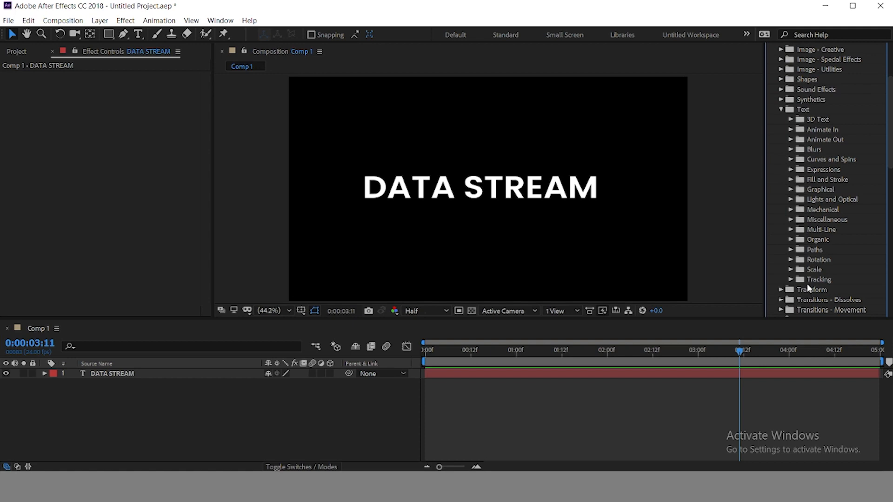
{"action": "left_click", "coordinate": [791, 129]}
{"action": "scroll", "coordinate": [840, 232], "scroll_direction": "down", "scroll_amount": 10}
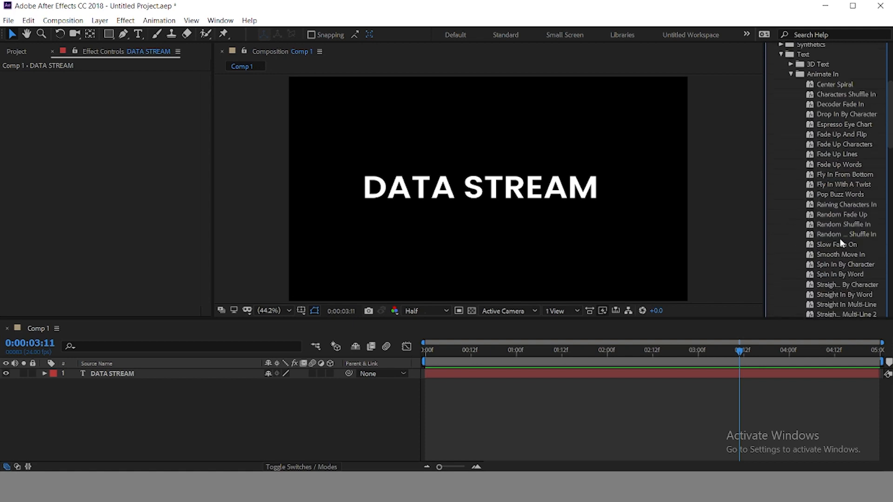
{"action": "scroll", "coordinate": [841, 222], "scroll_direction": "up", "scroll_amount": 10}
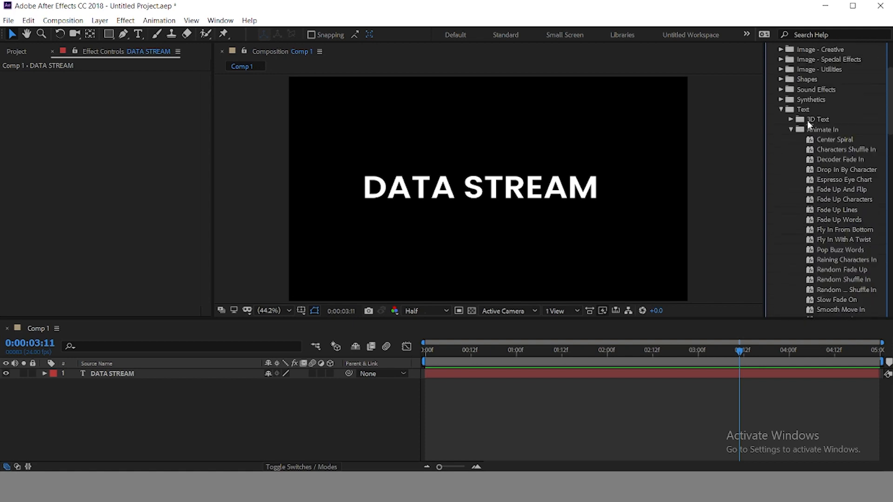
{"action": "left_click", "coordinate": [791, 129]}
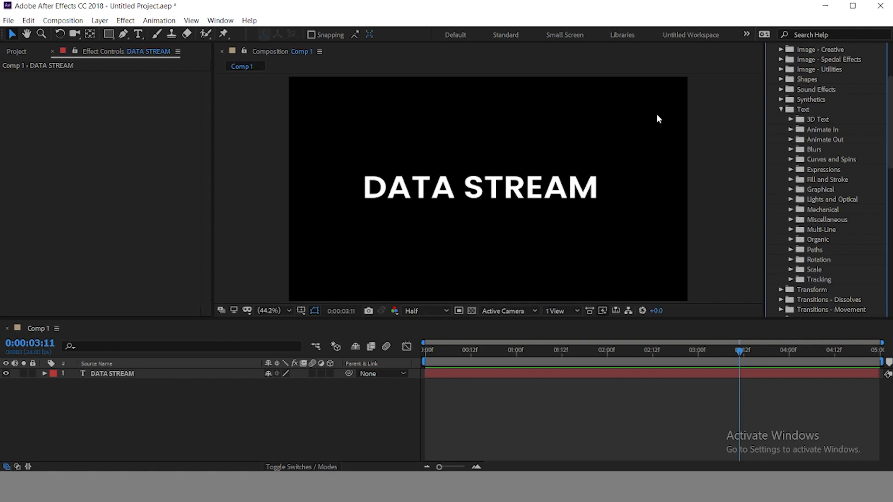
{"action": "scroll", "coordinate": [833, 117], "scroll_direction": "up", "scroll_amount": 3}
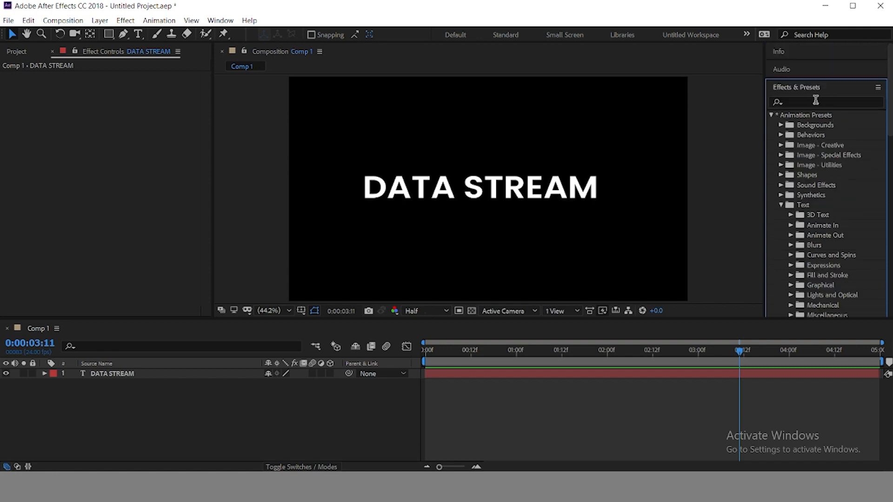
Search the effects and presets for "data" and apply the Data Stream preset to the DATA STREAM layer.
{"action": "left_click", "coordinate": [815, 103]}
{"action": "type", "text": "data"}
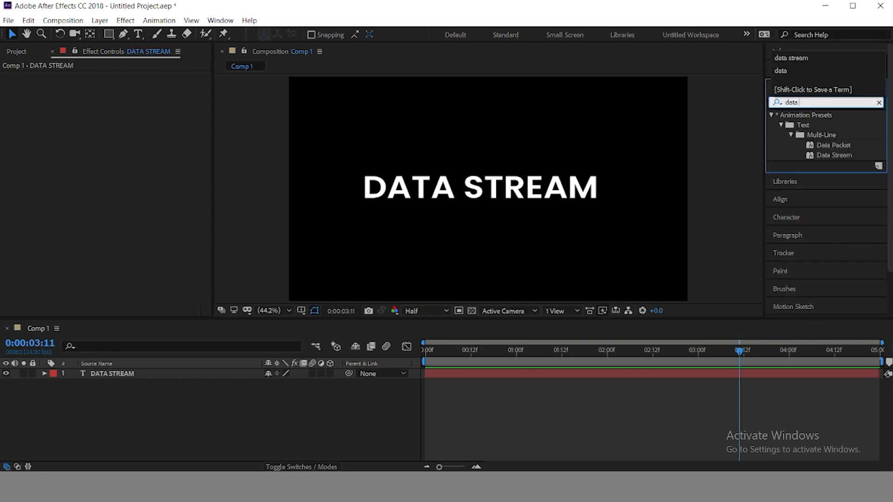
{"action": "left_click_drag", "start_coordinate": [825, 155], "coordinate": [107, 376]}
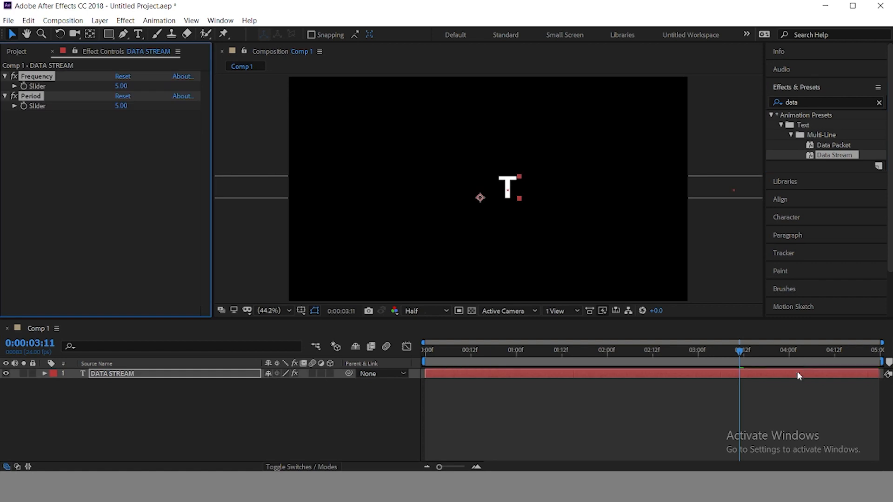
Preview the Data Stream animation from the start of Comp 1, then return the playhead to the first frame.
{"action": "key", "text": "Home"}
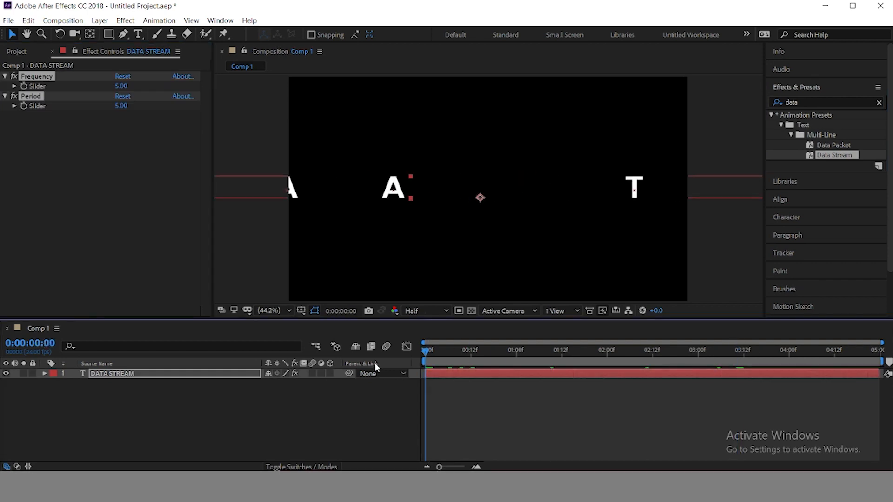
{"action": "key", "text": "space"}
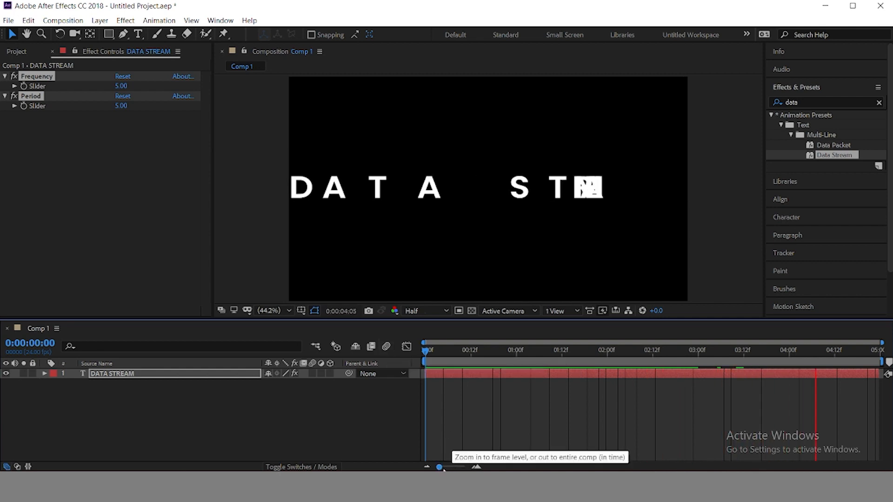
{"action": "left_click_drag", "start_coordinate": [440, 467], "coordinate": [457, 467]}
{"action": "key", "text": "space"}
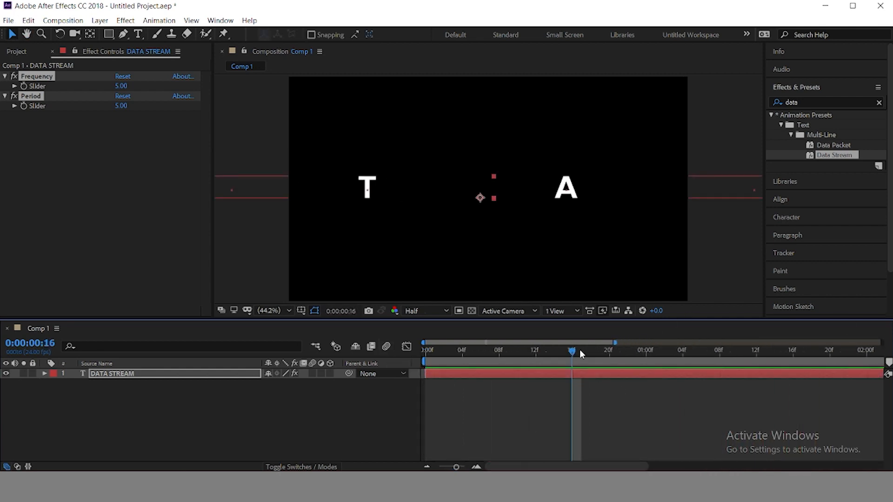
{"action": "left_click_drag", "start_coordinate": [572, 351], "coordinate": [411, 356]}
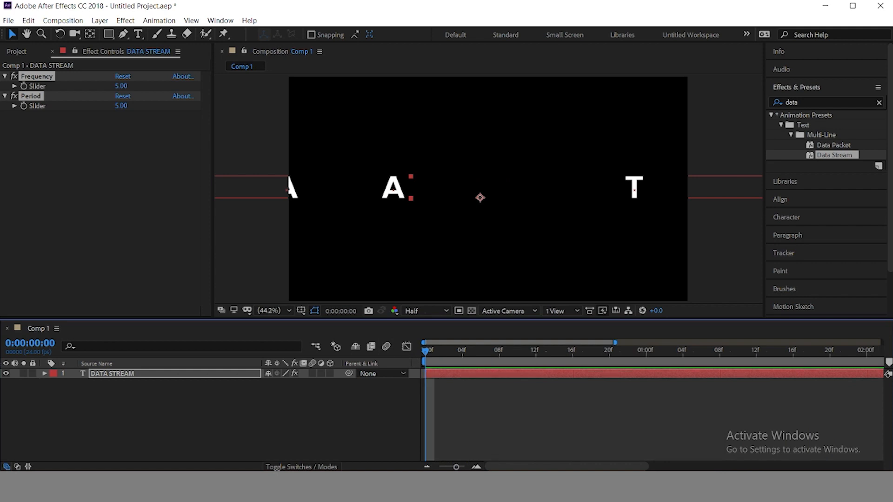
Add a text layer reading ROTATE HUE and place it just above the DATA STREAM text, near the composition's centre.
{"action": "left_click", "coordinate": [140, 33]}
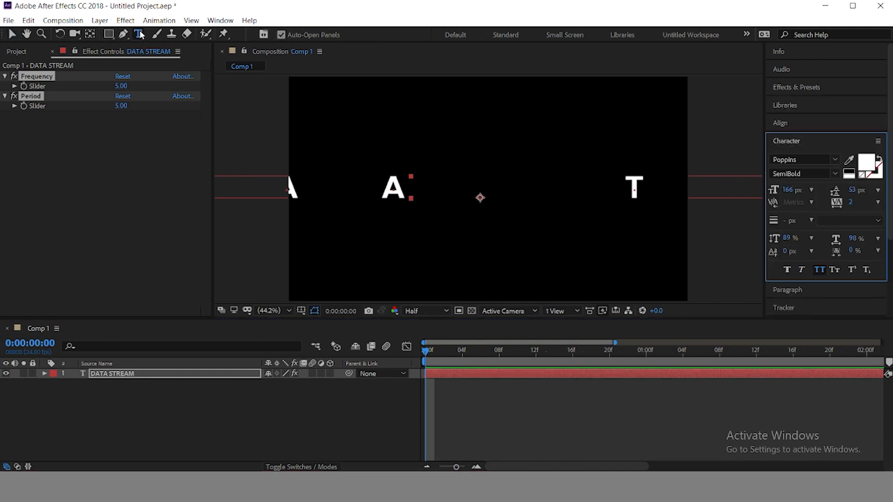
{"action": "left_click", "coordinate": [378, 135]}
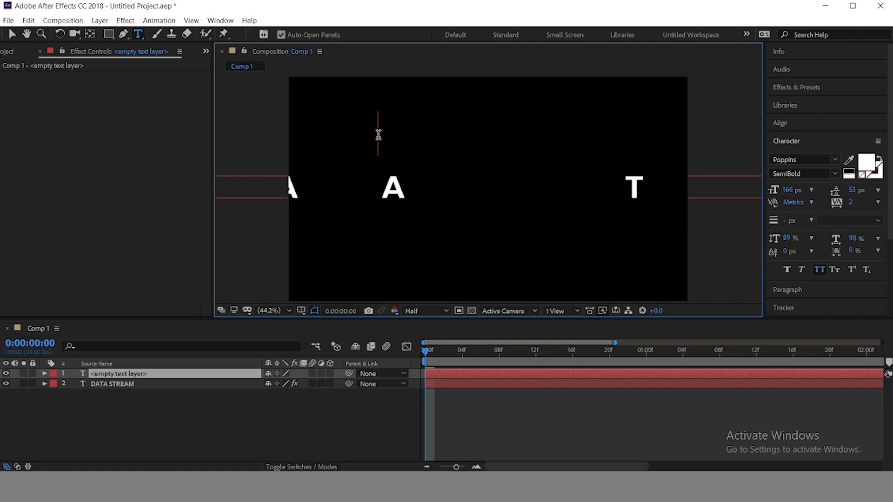
{"action": "type", "text": "ROTATER"}
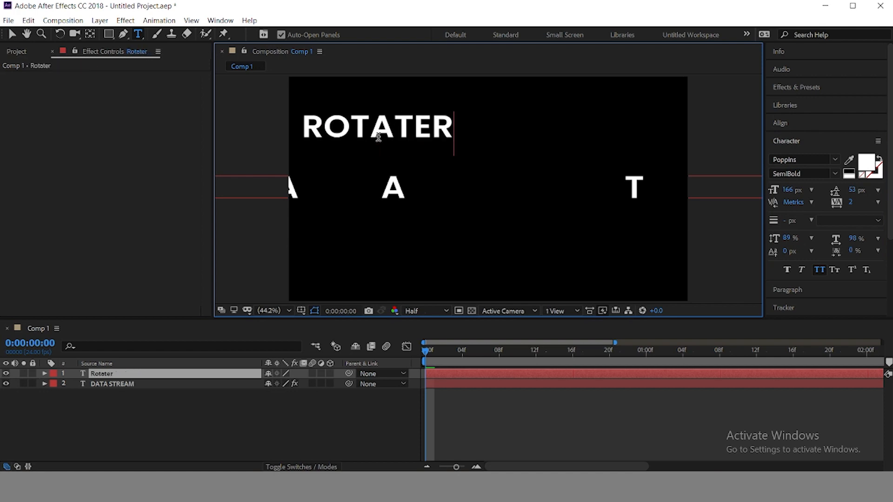
{"action": "key", "text": "BackSpace"}
{"action": "type", "text": "huw"}
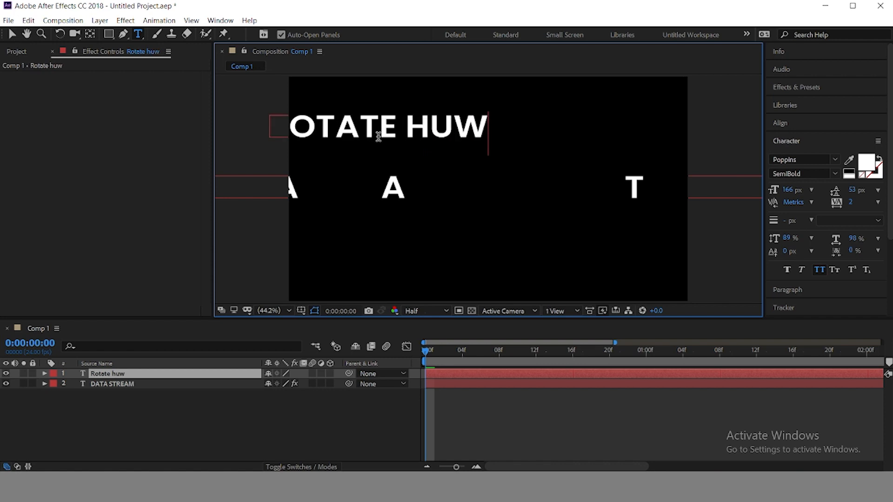
{"action": "key", "text": "BackSpace"}
{"action": "type", "text": "e"}
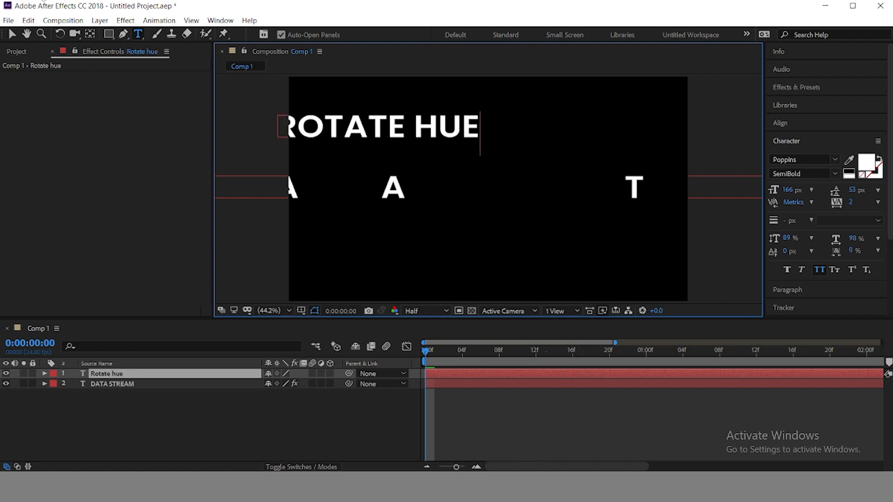
{"action": "left_click", "coordinate": [12, 34]}
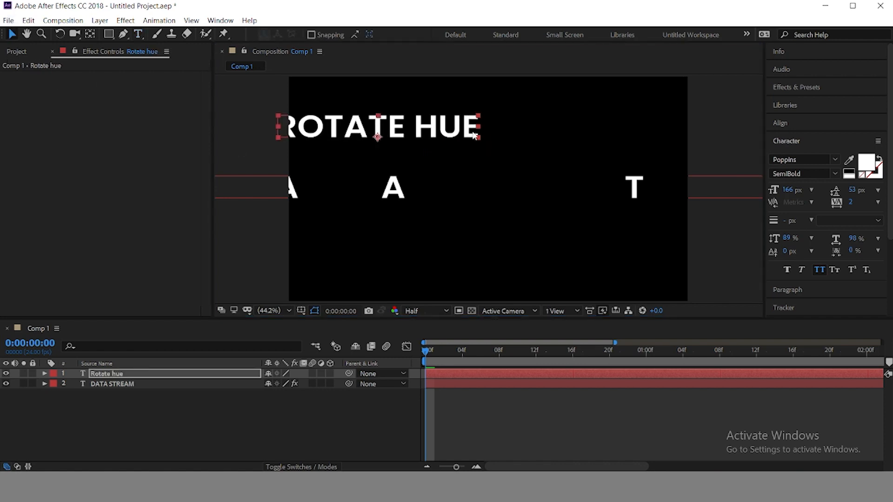
{"action": "left_click_drag", "start_coordinate": [368, 128], "coordinate": [481, 157]}
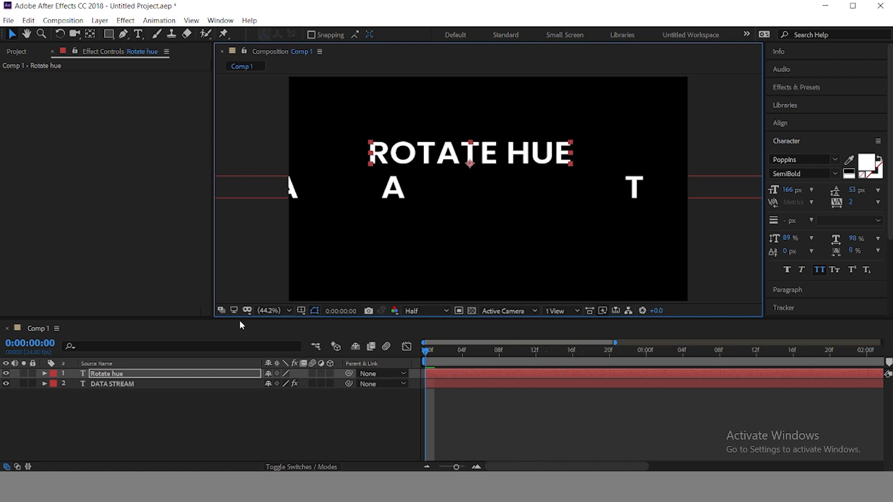
Zoom the timeline out to the full five seconds, scrub through Comp 1 and return the playhead to the first frame.
{"action": "left_click_drag", "start_coordinate": [426, 354], "coordinate": [531, 421]}
{"action": "left_click_drag", "start_coordinate": [457, 467], "coordinate": [430, 471]}
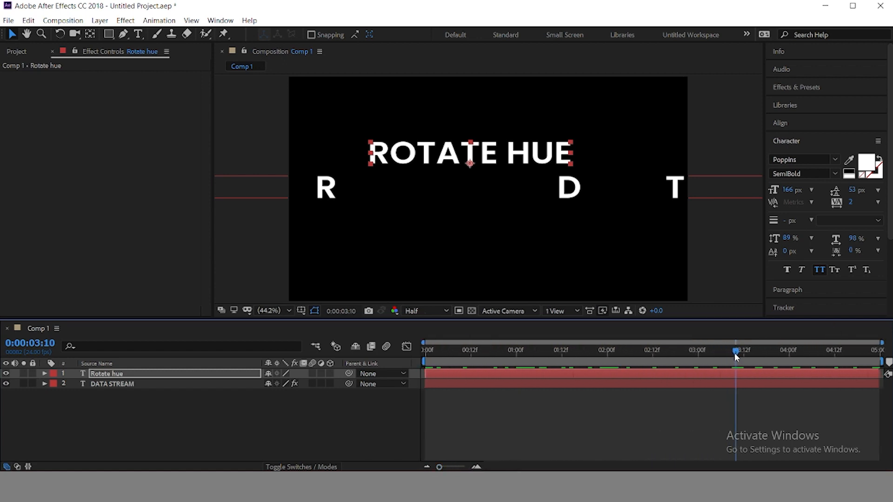
{"action": "left_click_drag", "start_coordinate": [735, 353], "coordinate": [425, 356]}
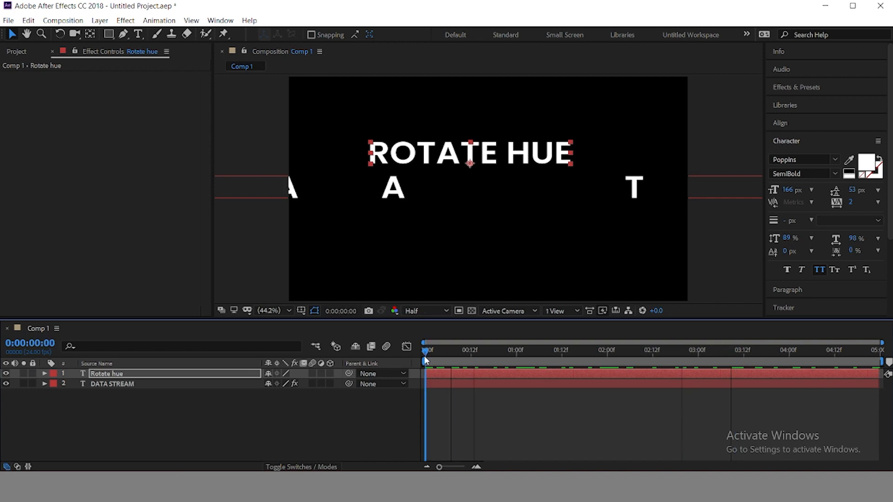
Search the effects and presets for "rotate hu" and apply the Rotate Hue preset to the ROTATE HUE text layer.
{"action": "left_click", "coordinate": [432, 154]}
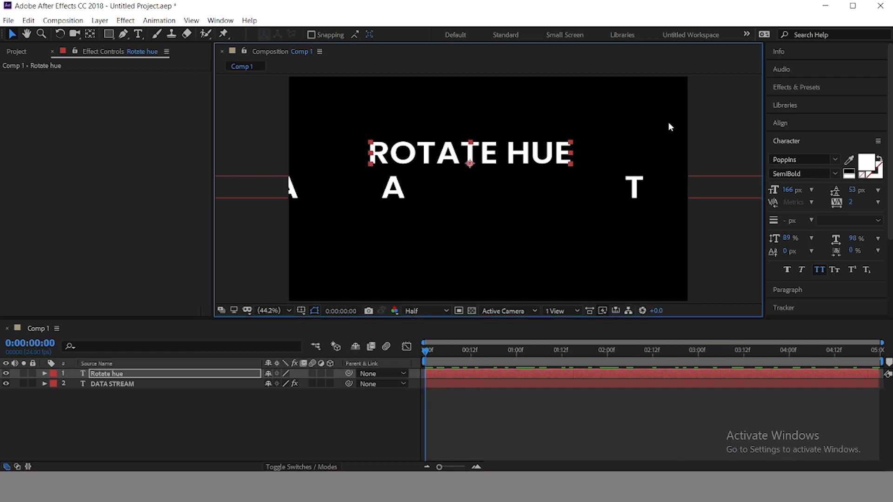
{"action": "left_click", "coordinate": [793, 87]}
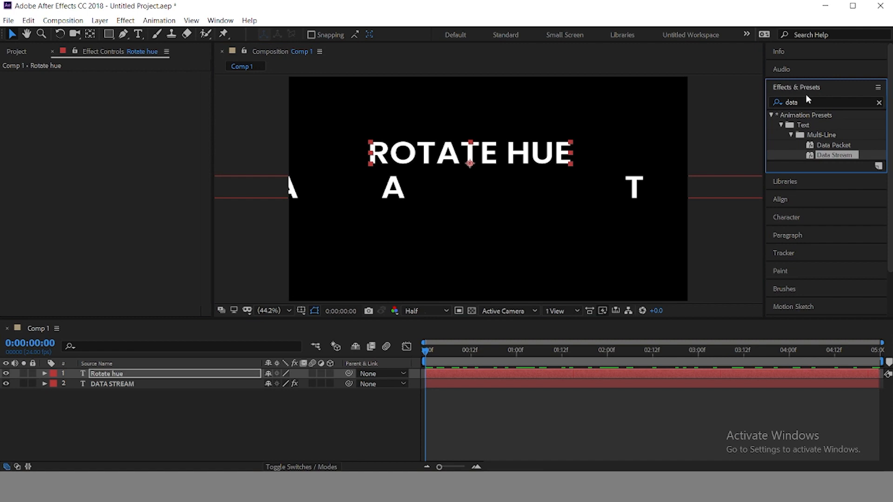
{"action": "left_click", "coordinate": [807, 102]}
{"action": "type", "text": "ro"}
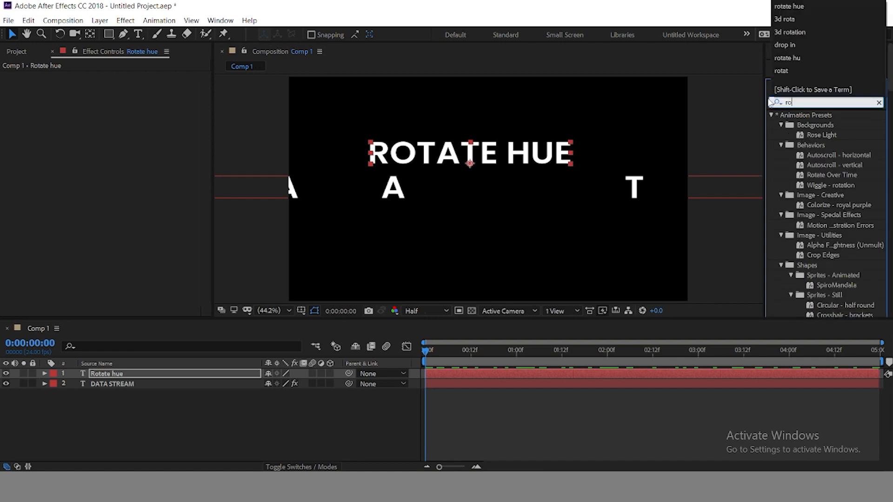
{"action": "type", "text": "tate"}
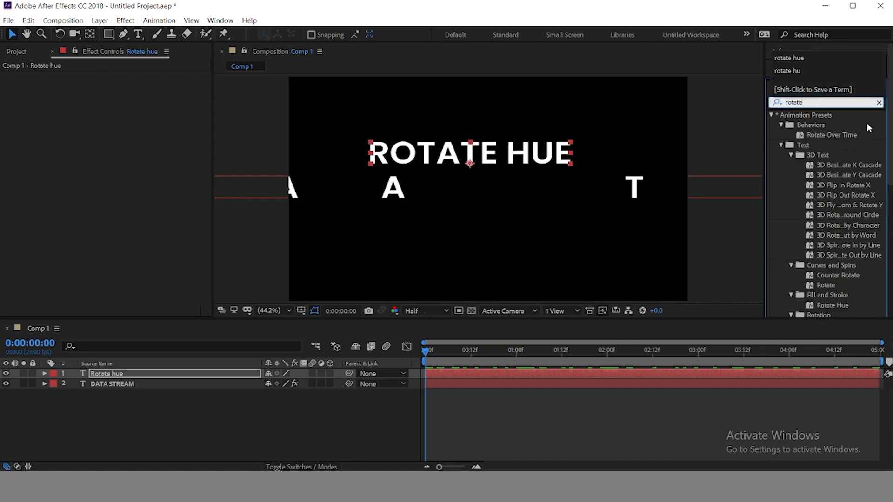
{"action": "scroll", "coordinate": [837, 285], "scroll_direction": "down", "scroll_amount": 1}
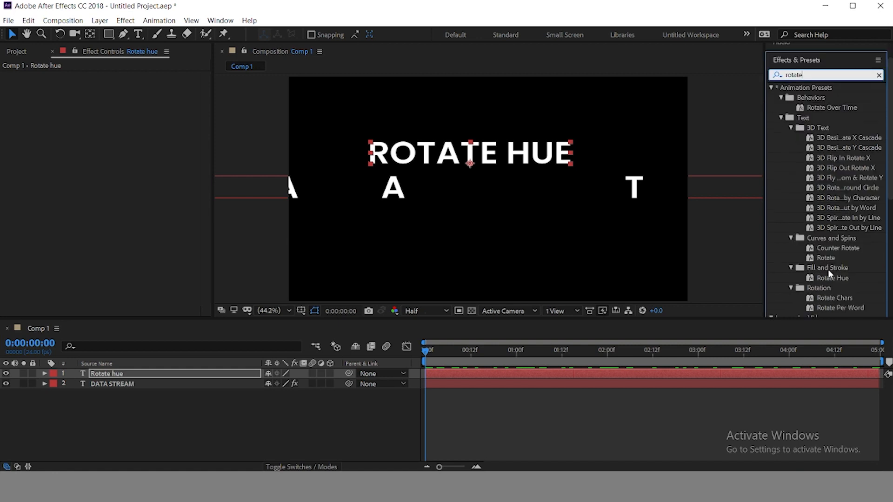
{"action": "type", "text": "hu"}
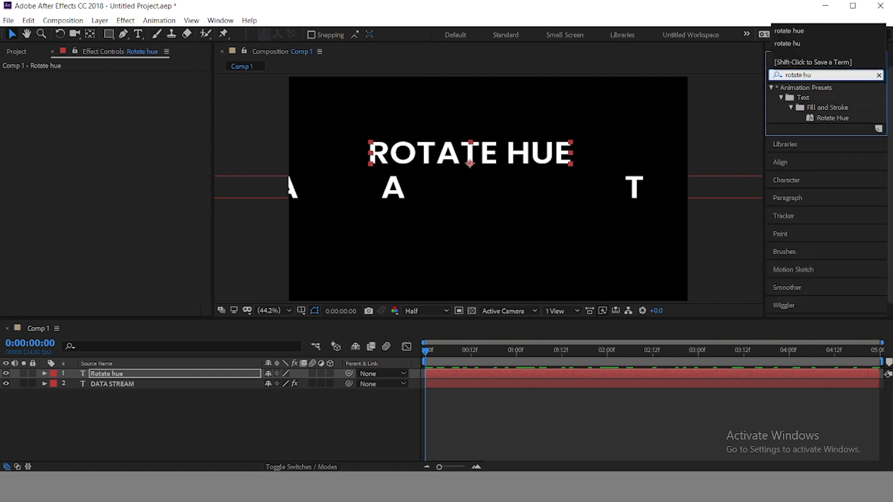
{"action": "left_click_drag", "start_coordinate": [837, 118], "coordinate": [522, 157]}
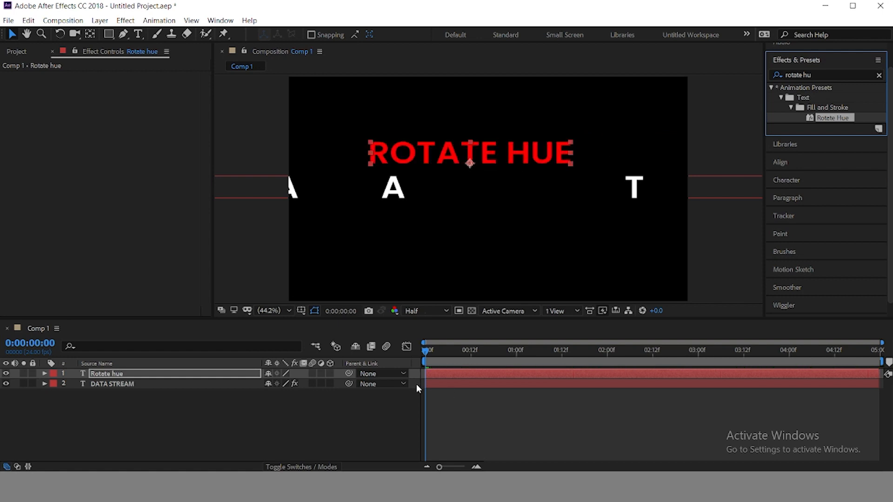
Preview the Rotate Hue animation twice from the start, returning the playhead to the first frame each time.
{"action": "key", "text": "space"}
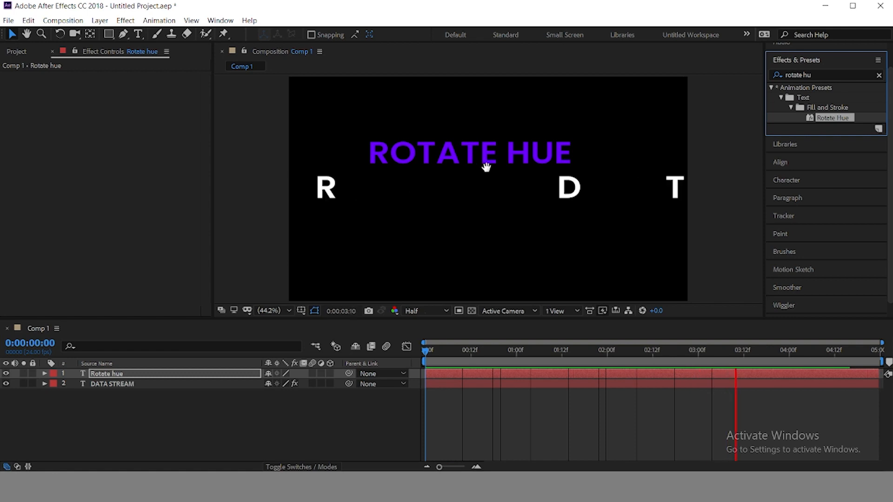
{"action": "key", "text": "space"}
{"action": "left_click_drag", "start_coordinate": [749, 349], "coordinate": [365, 362]}
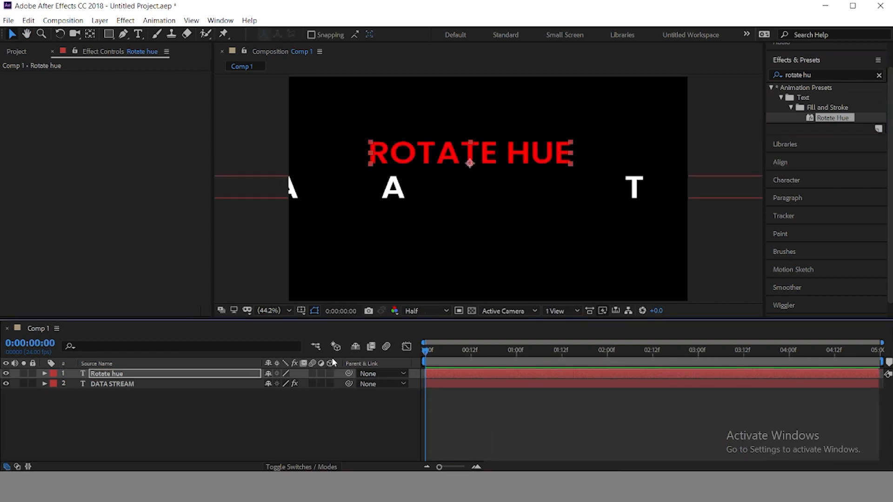
{"action": "key", "text": "space"}
{"action": "key", "text": "space"}
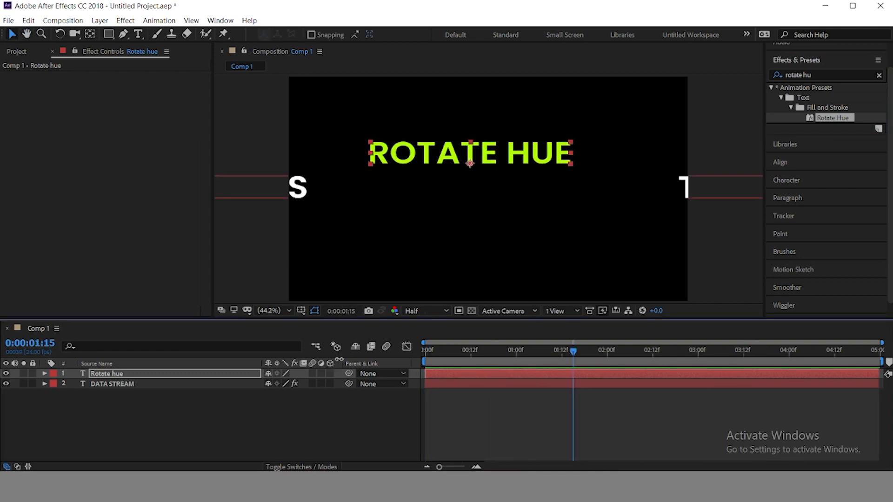
{"action": "left_click_drag", "start_coordinate": [575, 353], "coordinate": [383, 356]}
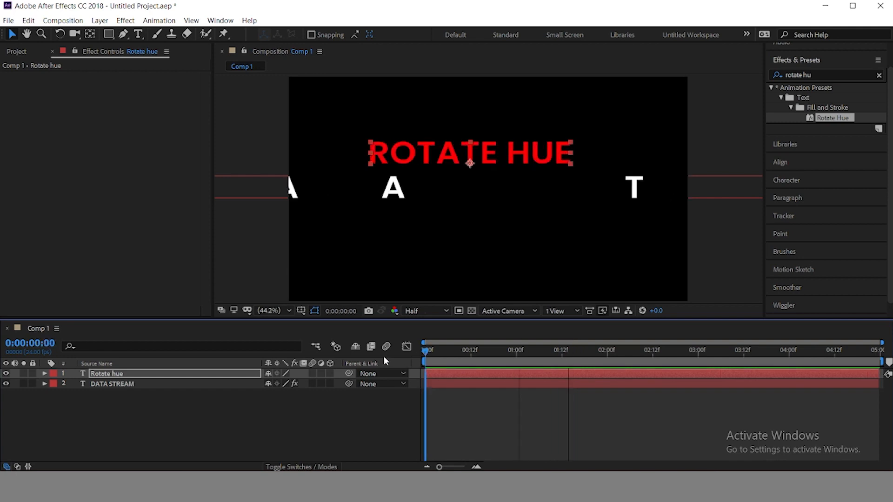
Deselect the ROTATE HUE layer and add a new text layer above it reading 3D ROTATE BY CHARACTER.
{"action": "left_click", "coordinate": [35, 401]}
{"action": "left_click", "coordinate": [134, 36]}
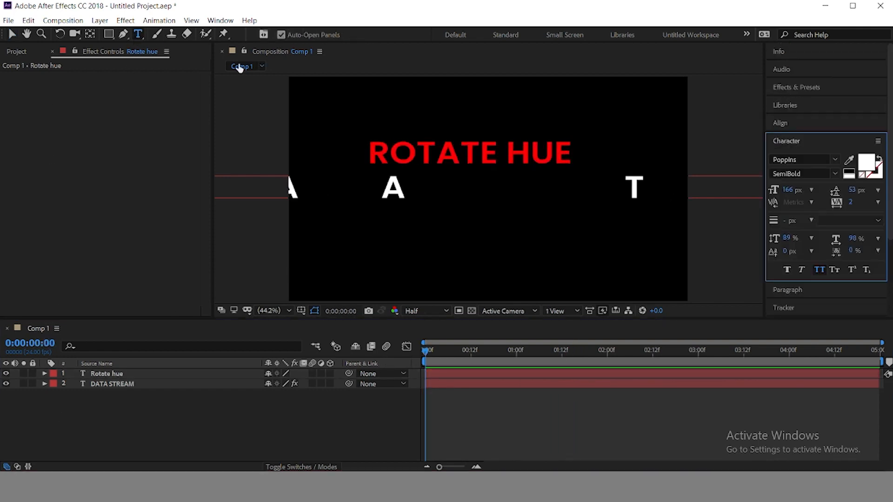
{"action": "left_click", "coordinate": [396, 116]}
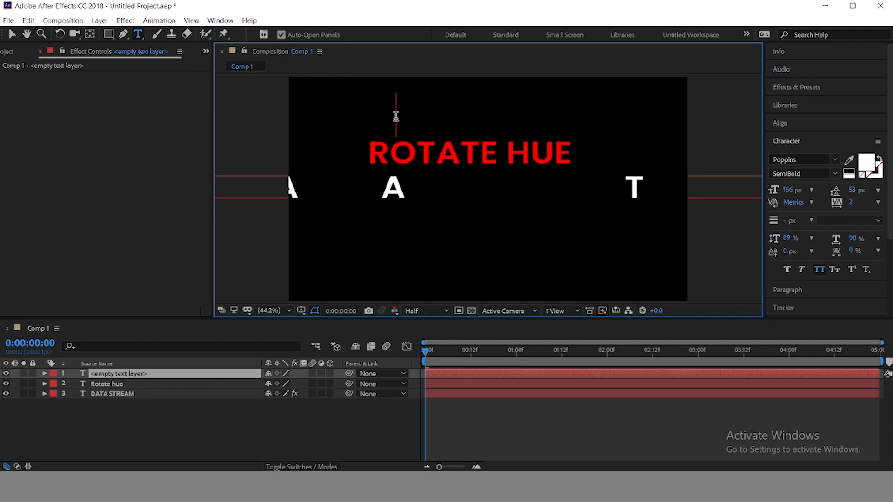
{"action": "type", "text": "3d"}
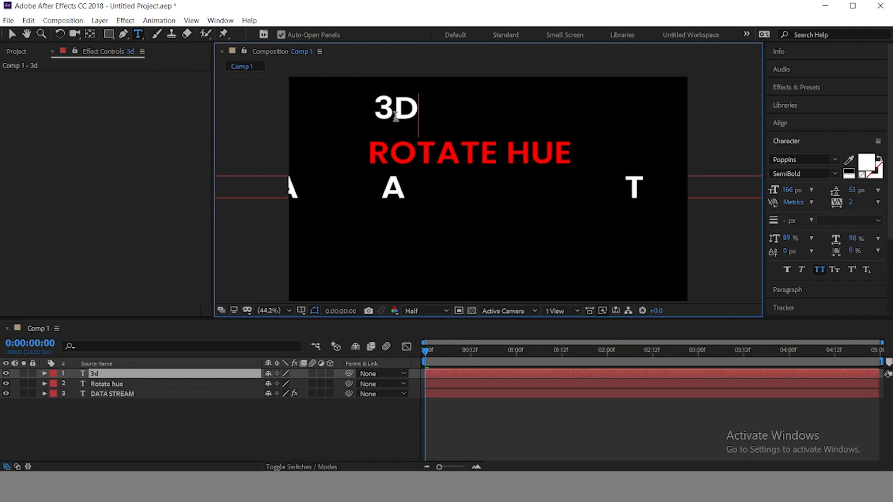
{"action": "type", "text": " ro"}
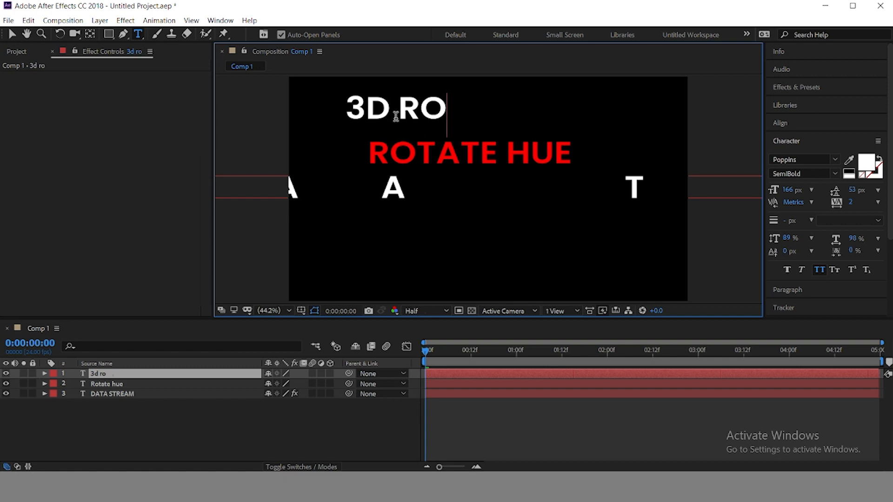
{"action": "type", "text": "tate in"}
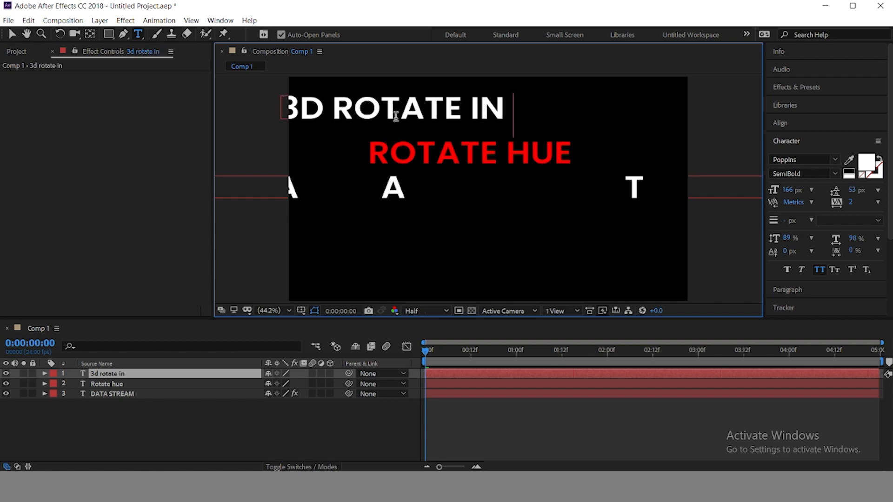
{"action": "key", "text": "BackSpace"}
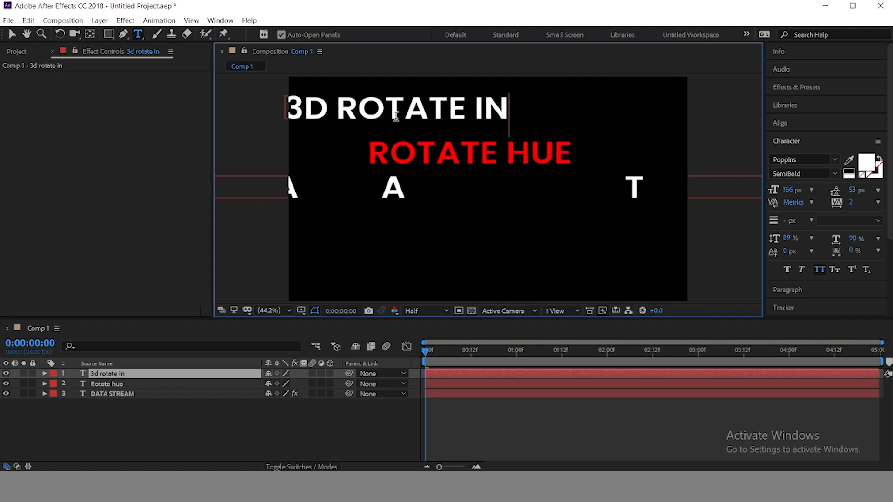
{"action": "key", "text": "BackSpace"}
{"action": "type", "text": "by charecte"}
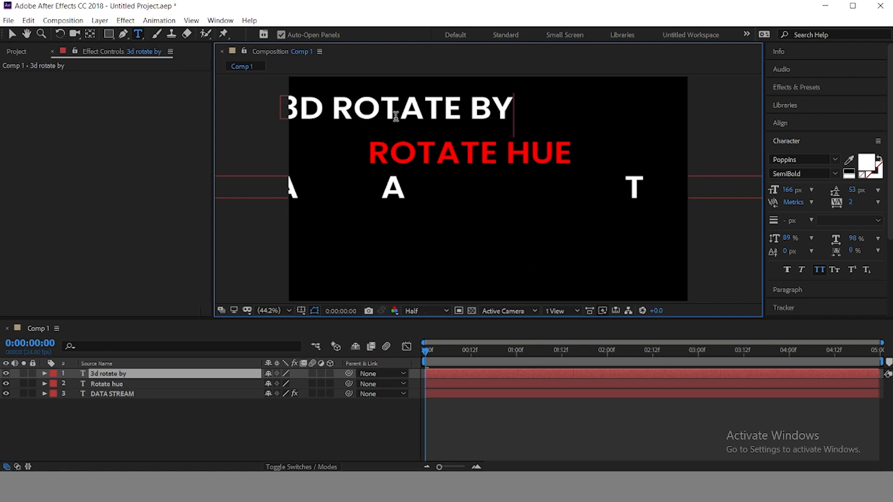
{"action": "type", "text": "r"}
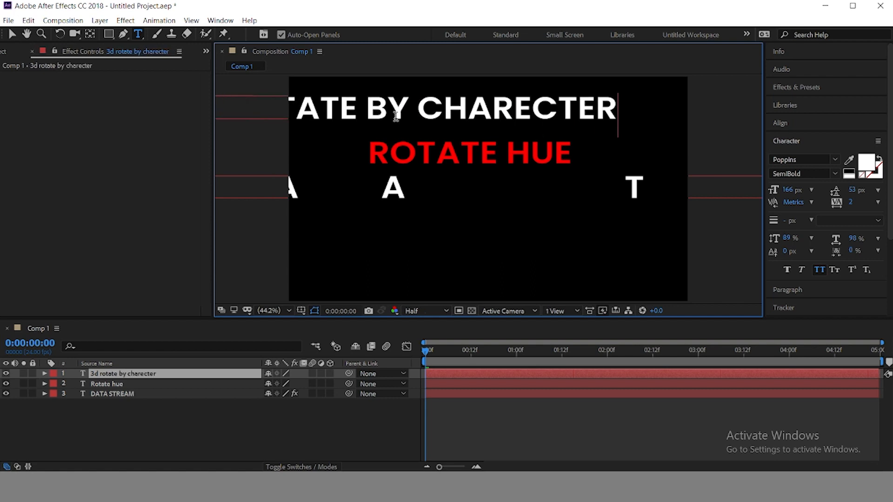
{"action": "key", "text": "BackSpace"}
{"action": "key", "text": "BackSpace"}
{"action": "key", "text": "BackSpace"}
{"action": "key", "text": "BackSpace"}
{"action": "key", "text": "BackSpace"}
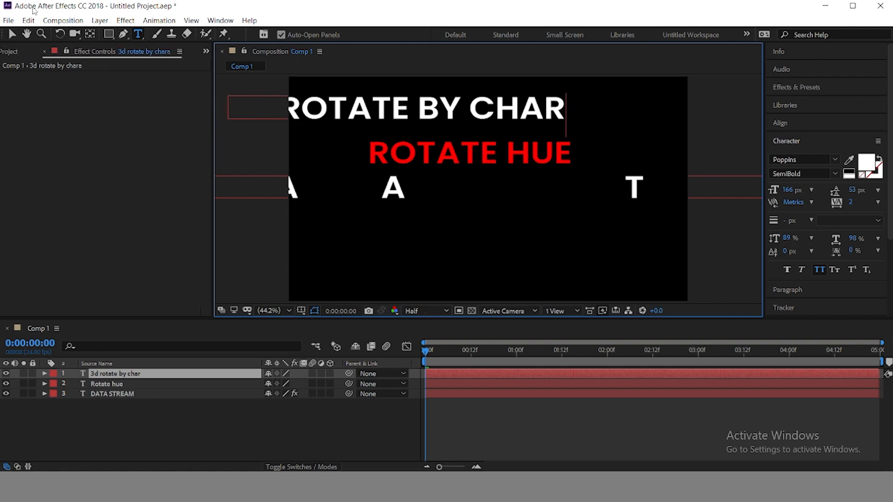
{"action": "type", "text": "acter"}
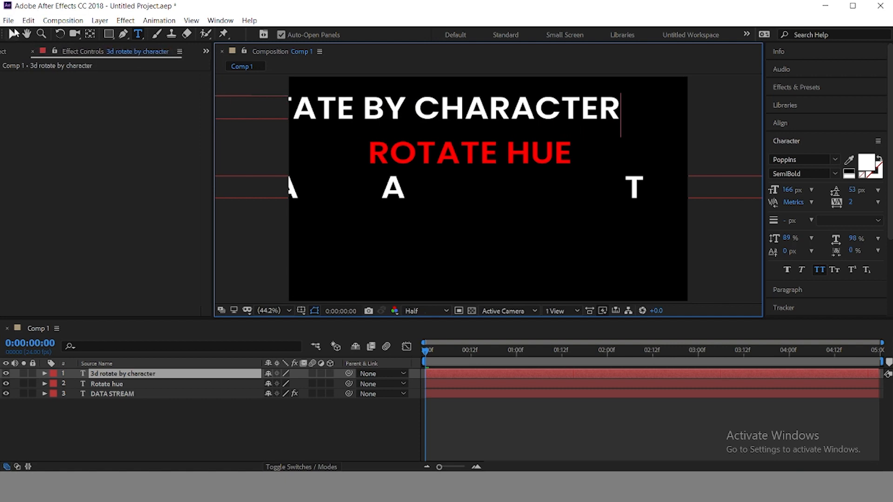
Set the 3D ROTATE BY CHARACTER font size to 105 px and move the text fully into frame, directly above ROTATE HUE.
{"action": "left_click", "coordinate": [13, 34]}
{"action": "double_click", "coordinate": [542, 113]}
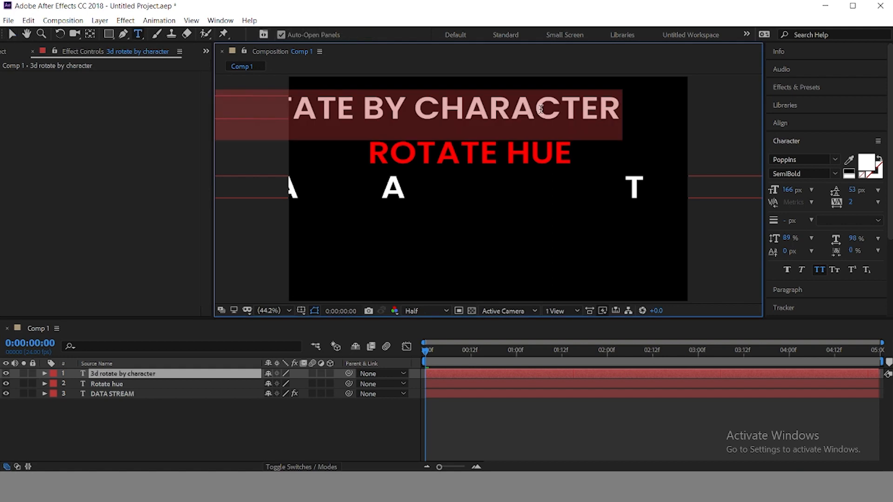
{"action": "left_click_drag", "start_coordinate": [790, 192], "coordinate": [750, 191]}
{"action": "left_click", "coordinate": [12, 34]}
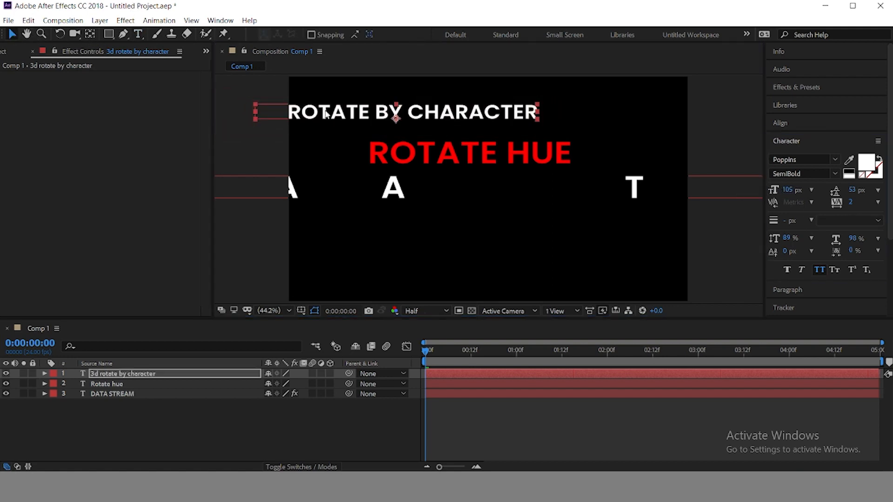
{"action": "left_click_drag", "start_coordinate": [320, 113], "coordinate": [404, 129]}
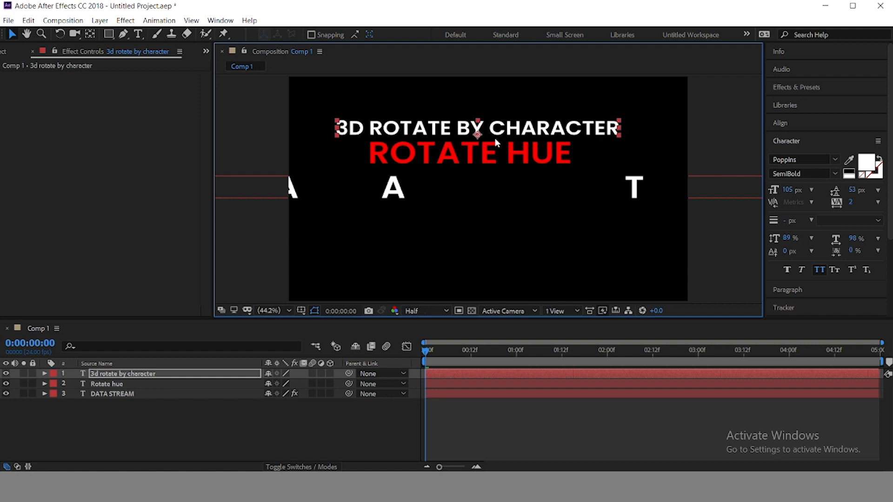
Search the effects and presets for "3d ro" and apply the 3D Rotate by Character preset to the 3D ROTATE BY CHARACTER text layer.
{"action": "left_click", "coordinate": [798, 87]}
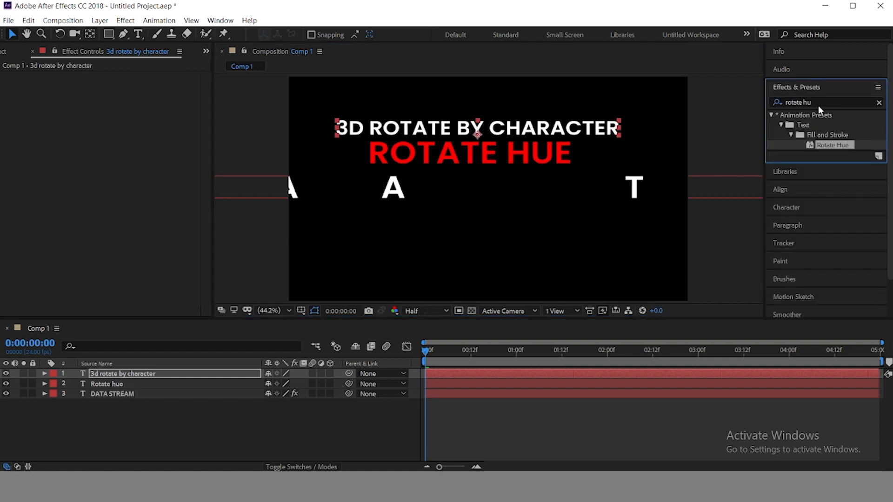
{"action": "left_click", "coordinate": [879, 103]}
{"action": "left_click", "coordinate": [850, 103]}
{"action": "type", "text": "3"}
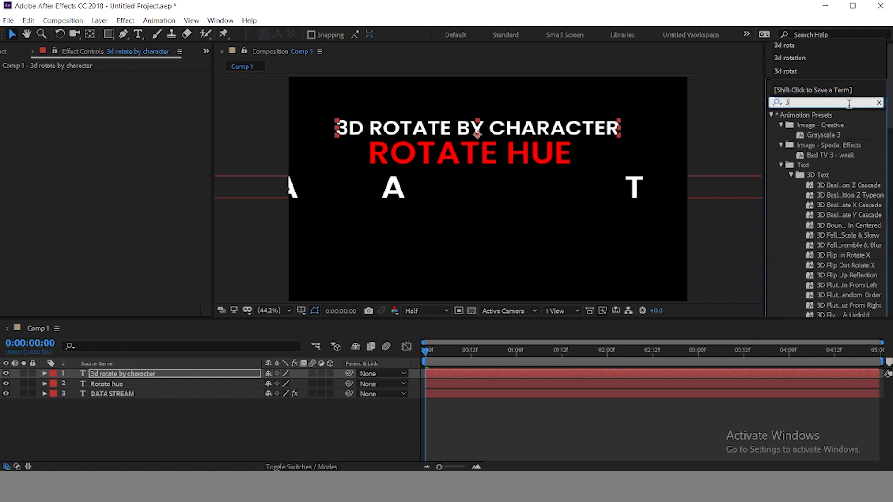
{"action": "type", "text": "d ro"}
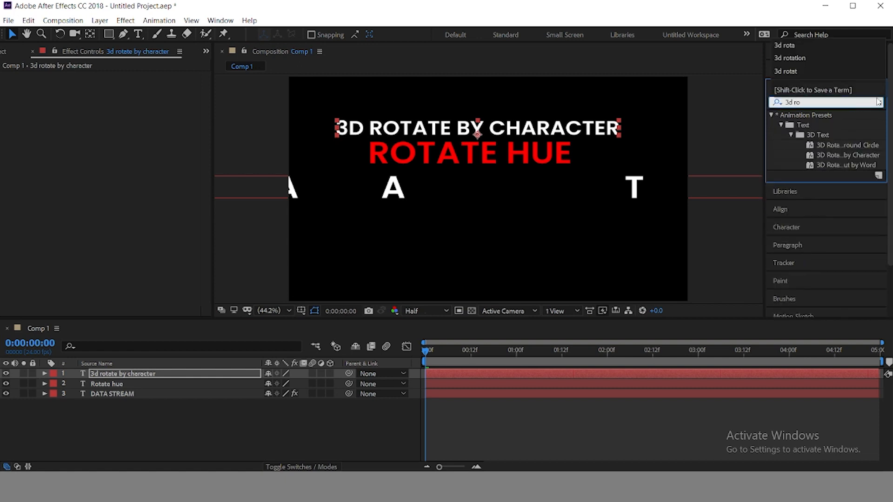
{"action": "left_click_drag", "start_coordinate": [860, 158], "coordinate": [562, 134]}
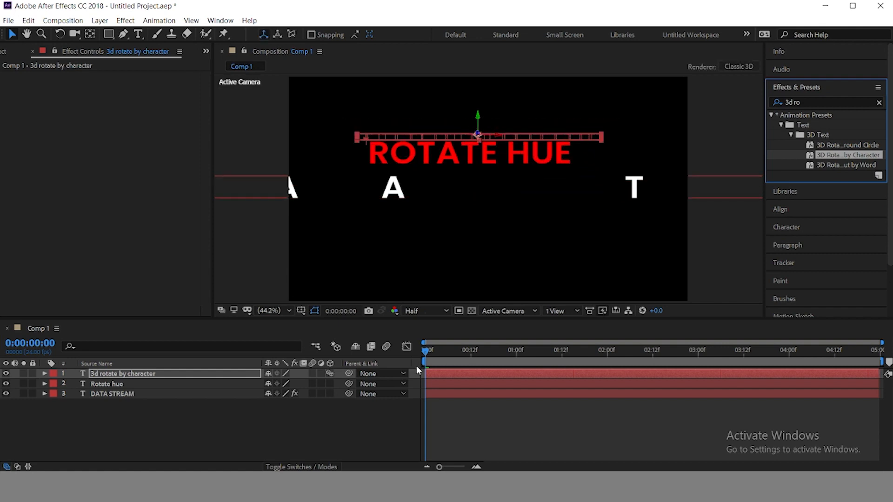
Preview the 3D Rotate by Character animation twice, each time from the first frame.
{"action": "key", "text": "space"}
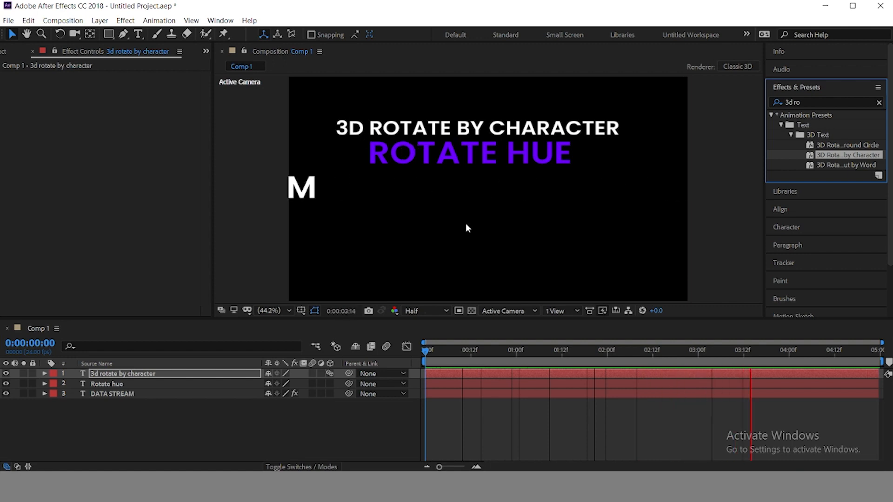
{"action": "key", "text": "space"}
{"action": "left_click_drag", "start_coordinate": [790, 351], "coordinate": [394, 348]}
{"action": "key", "text": "space"}
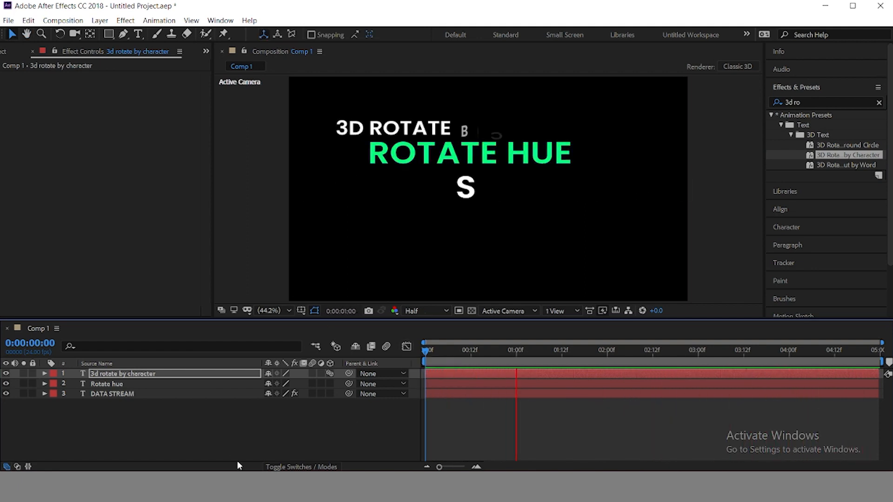
{"action": "key", "text": "space"}
Add a new text layer reading 3D RANDOM SPIKE TUMBLE and move the text below the DATA STREAM line.
{"action": "right_click", "coordinate": [172, 422]}
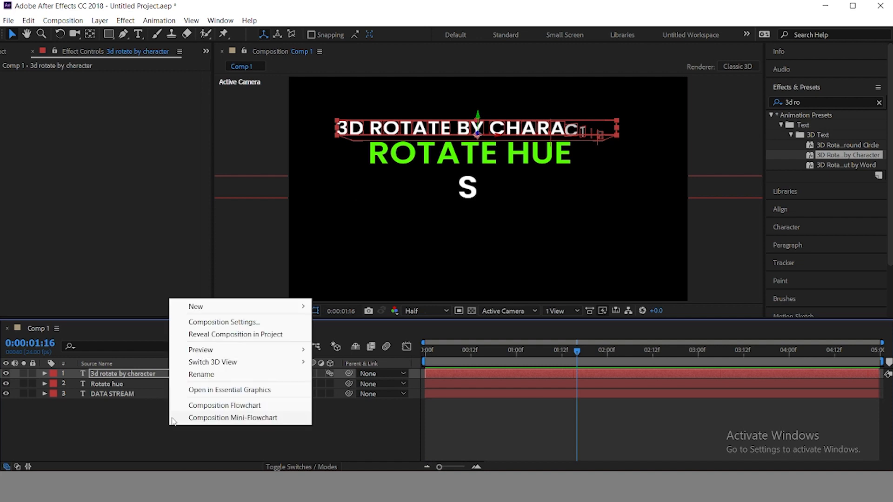
{"action": "mouse_move", "coordinate": [216, 310]}
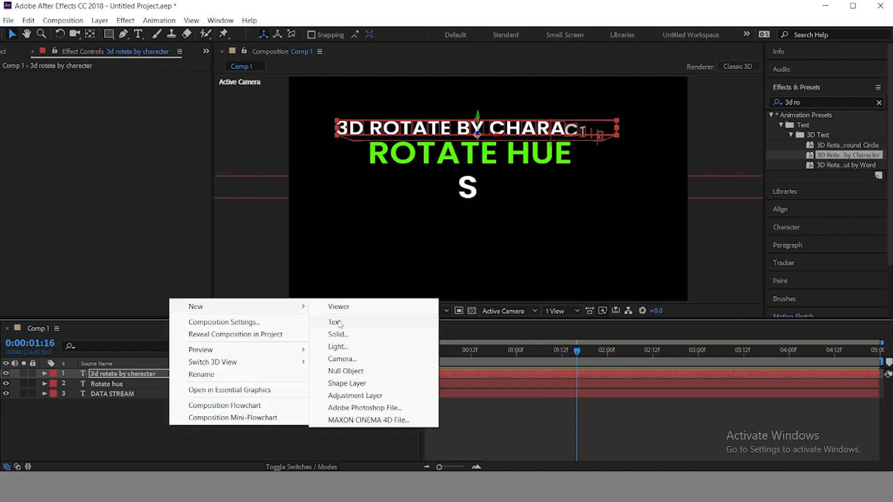
{"action": "left_click", "coordinate": [334, 322]}
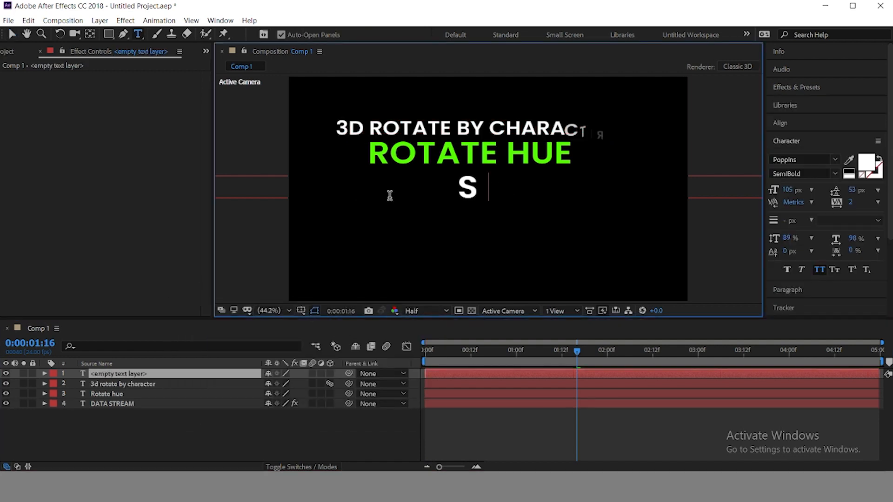
{"action": "type", "text": "3"}
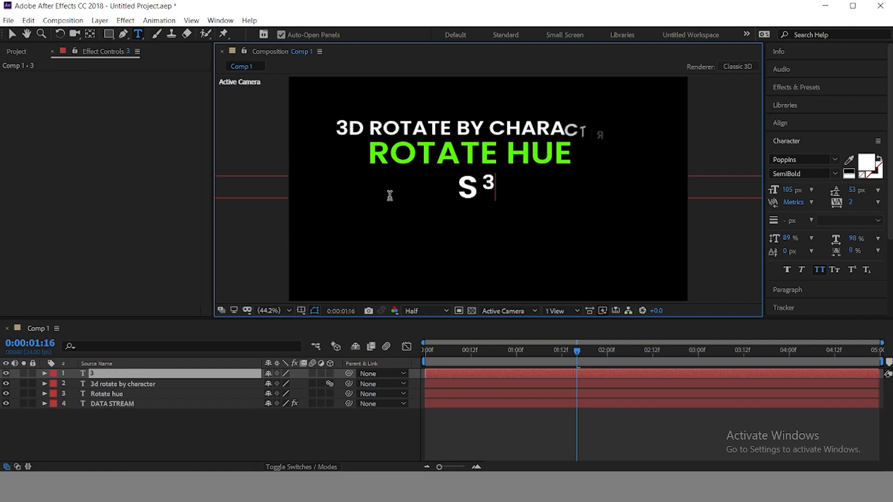
{"action": "type", "text": "d"}
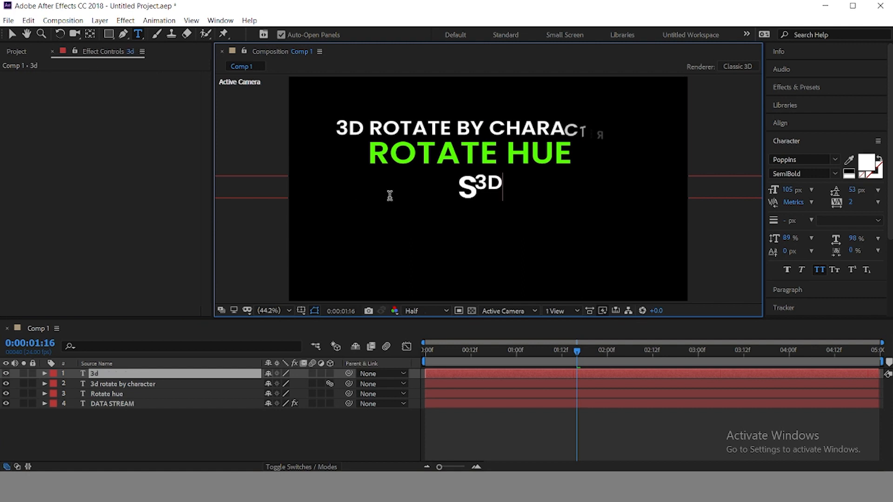
{"action": "type", "text": " ra"}
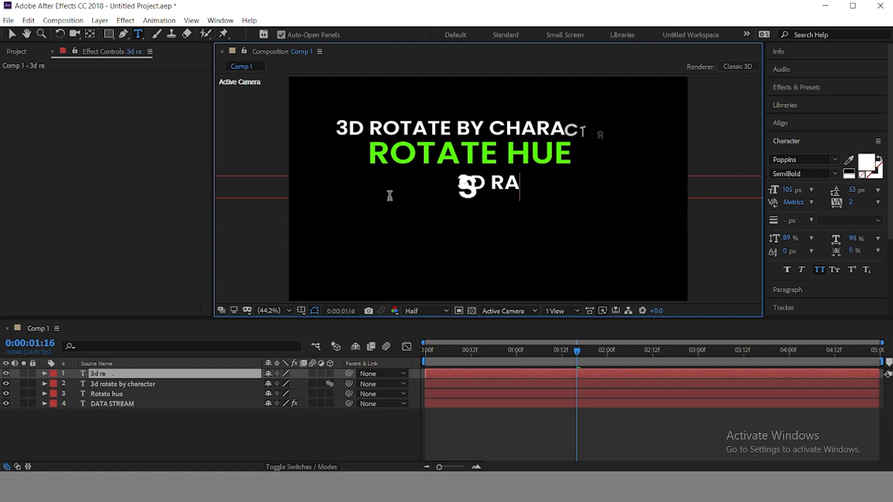
{"action": "type", "text": "ndom"}
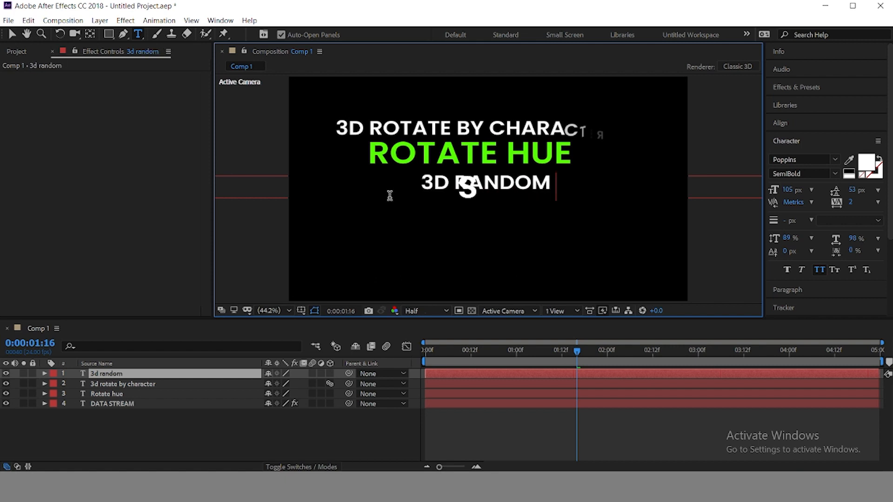
{"action": "type", "text": " spike"}
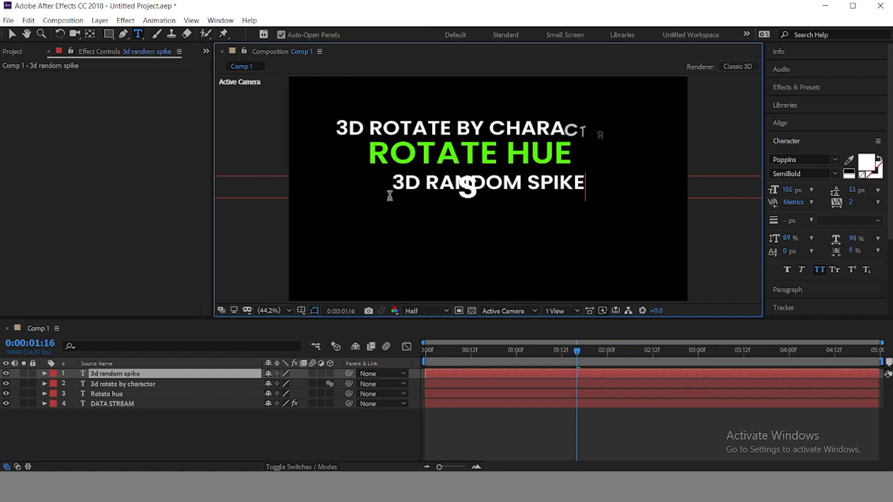
{"action": "type", "text": " tumbl"}
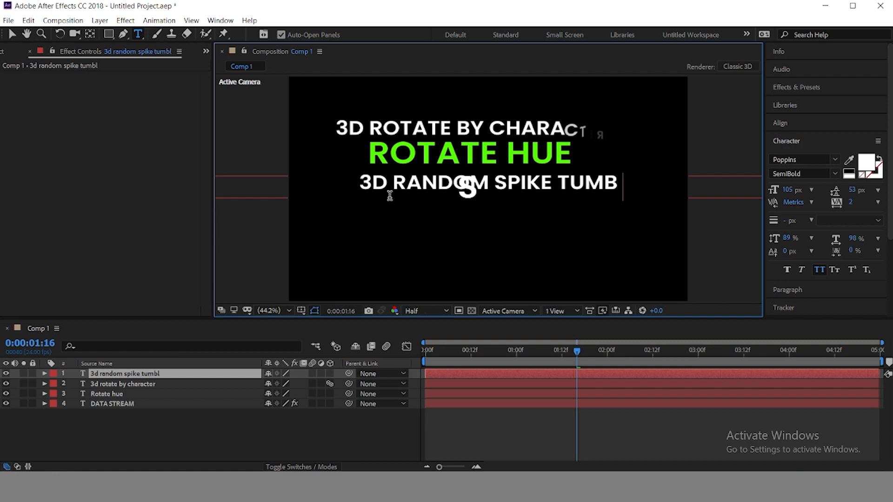
{"action": "type", "text": "e"}
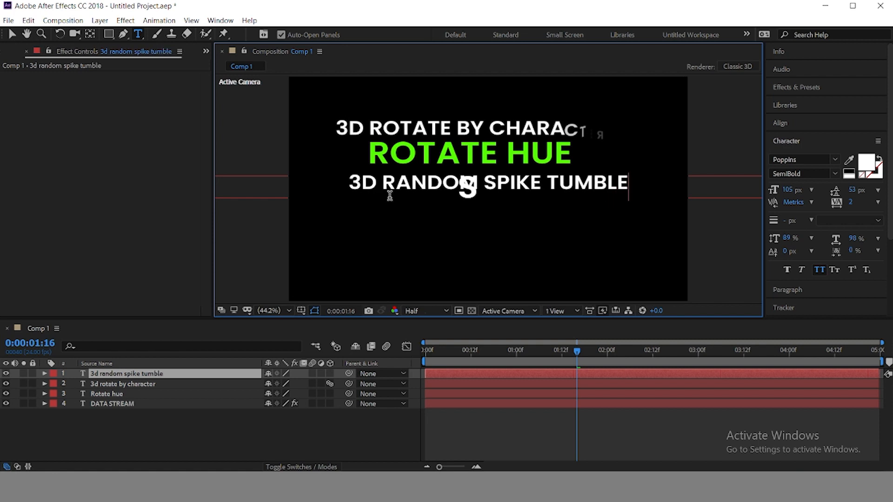
{"action": "left_click", "coordinate": [12, 34]}
{"action": "left_click_drag", "start_coordinate": [436, 188], "coordinate": [427, 218]}
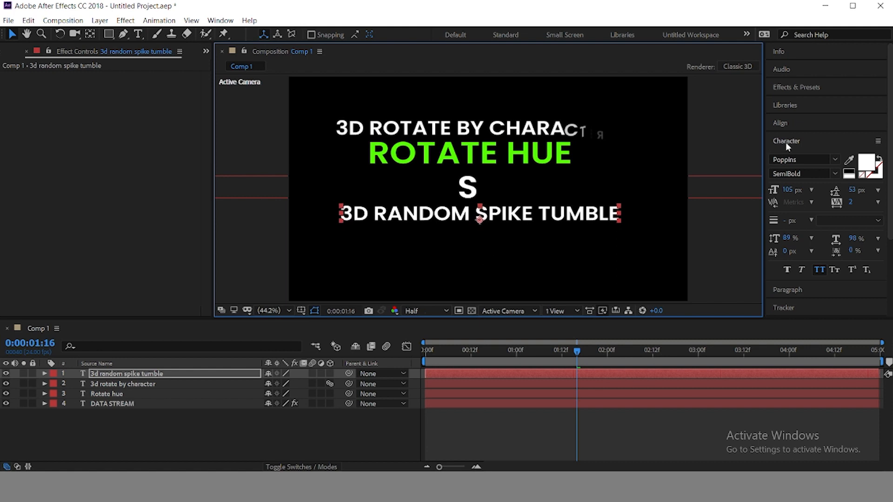
Search the effects and presets for "3d rando" and apply the 3D Random Spike Tumble preset to the 3D RANDOM SPIKE TUMBLE text layer.
{"action": "left_click", "coordinate": [795, 87]}
{"action": "type", "text": "3d ro"}
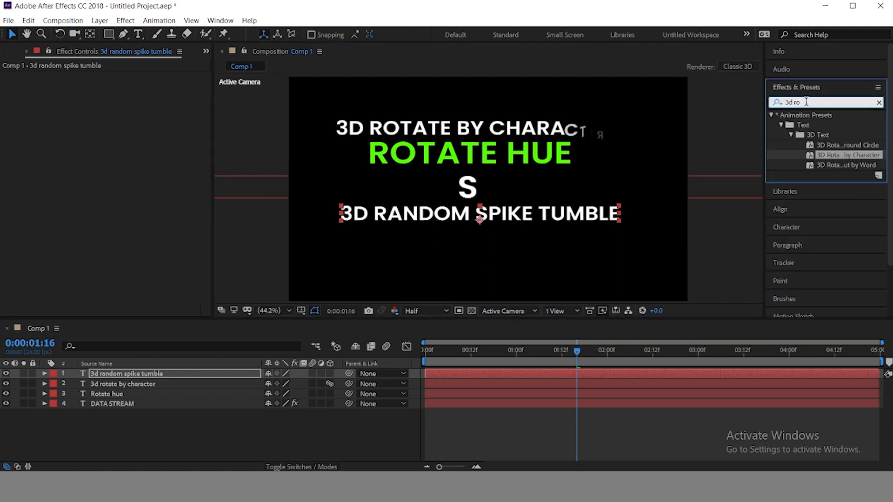
{"action": "key", "text": "BackSpace"}
{"action": "key", "text": "BackSpace"}
{"action": "key", "text": "BackSpace"}
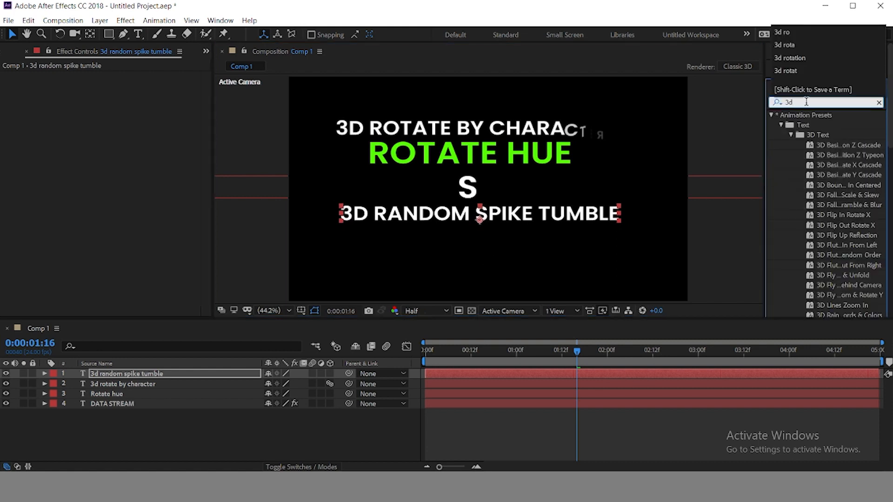
{"action": "type", "text": "rando"}
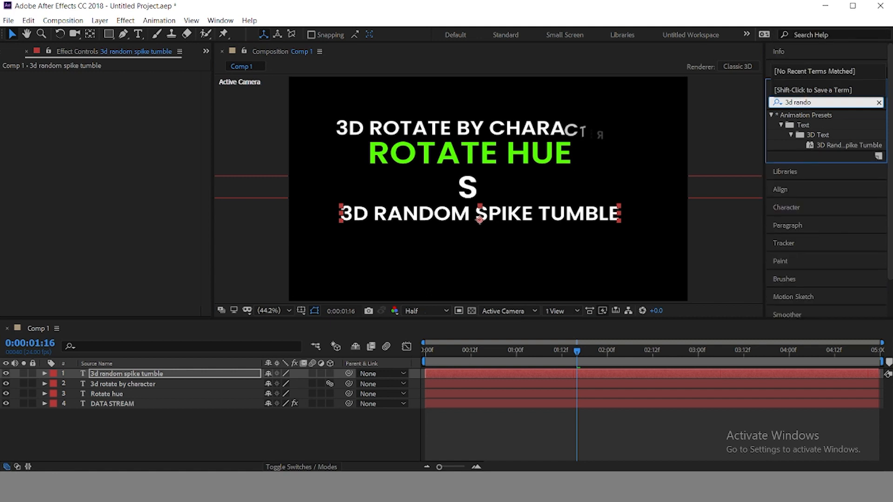
{"action": "left_click_drag", "start_coordinate": [849, 145], "coordinate": [553, 217]}
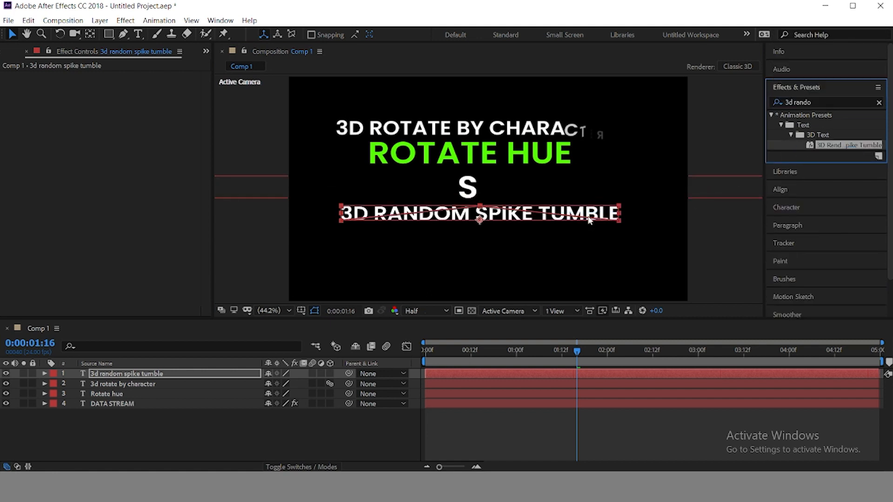
Preview the 3D Random Spike Tumble animation from the first frame and again from 0:00:00:17, returning the playhead to the start.
{"action": "left_click_drag", "start_coordinate": [580, 360], "coordinate": [387, 363]}
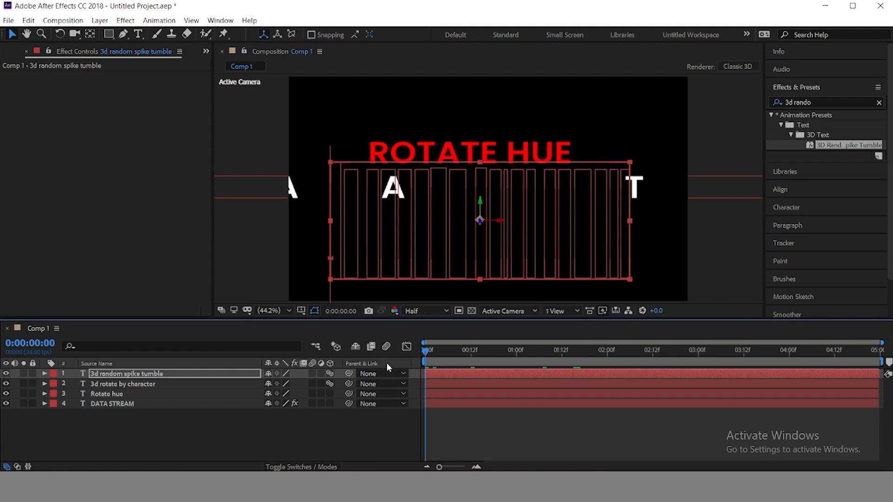
{"action": "key", "text": "space"}
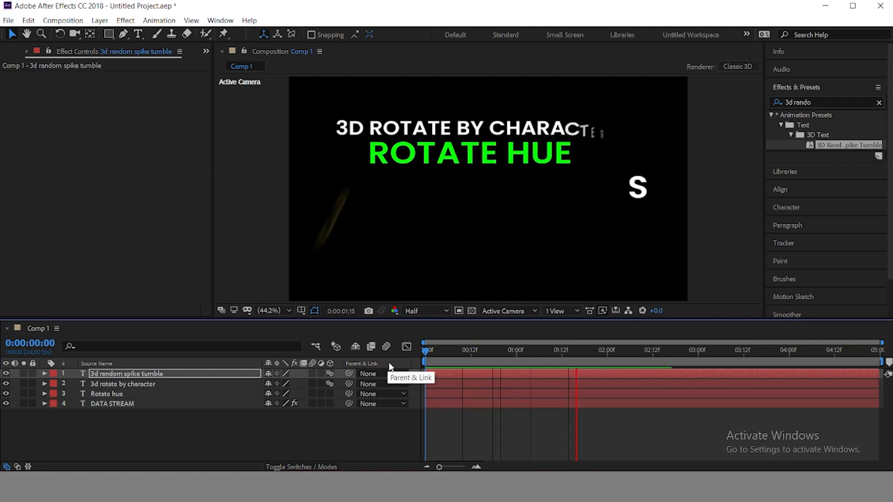
{"action": "key", "text": "space"}
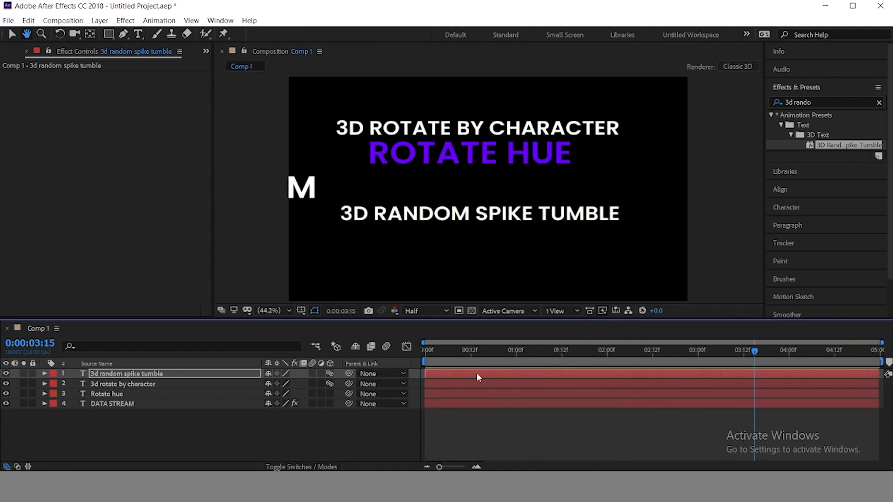
{"action": "left_click_drag", "start_coordinate": [753, 352], "coordinate": [490, 356]}
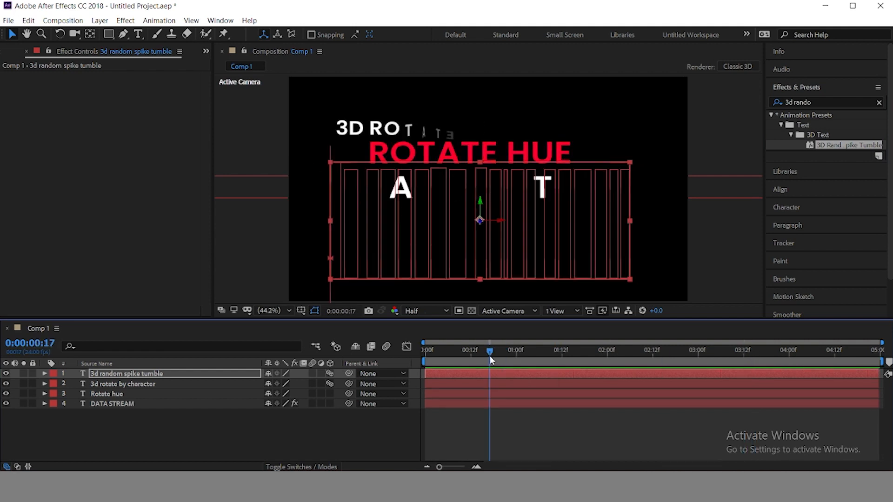
{"action": "key", "text": "space"}
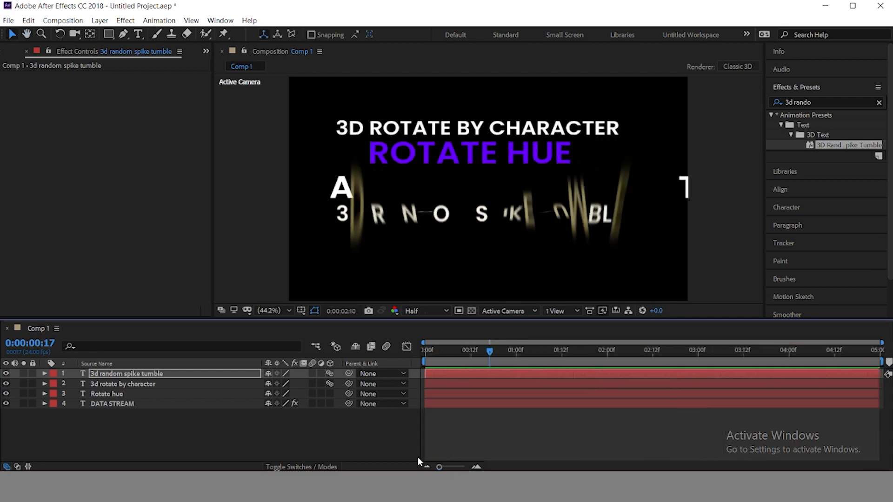
{"action": "key", "text": "space"}
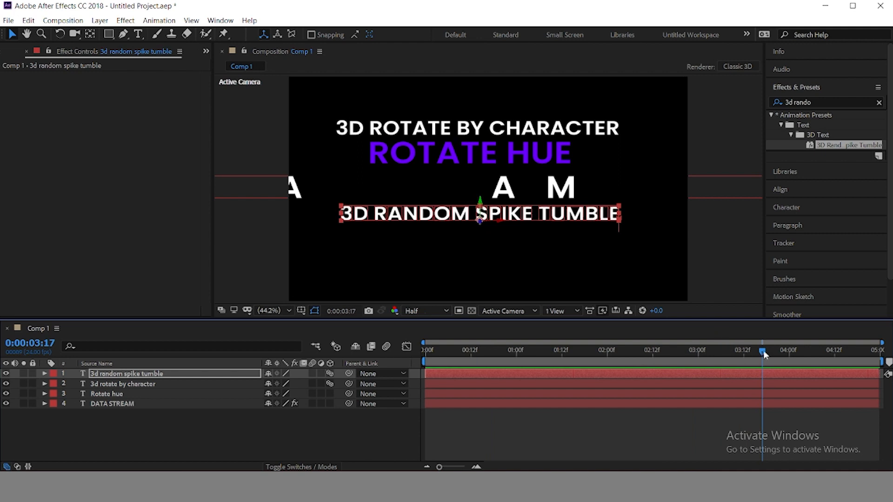
{"action": "left_click_drag", "start_coordinate": [763, 352], "coordinate": [273, 345]}
Deselect the layers, add a new text layer reading FADE UP CHARACTER, and move the text above ROTATE HUE.
{"action": "left_click", "coordinate": [113, 429]}
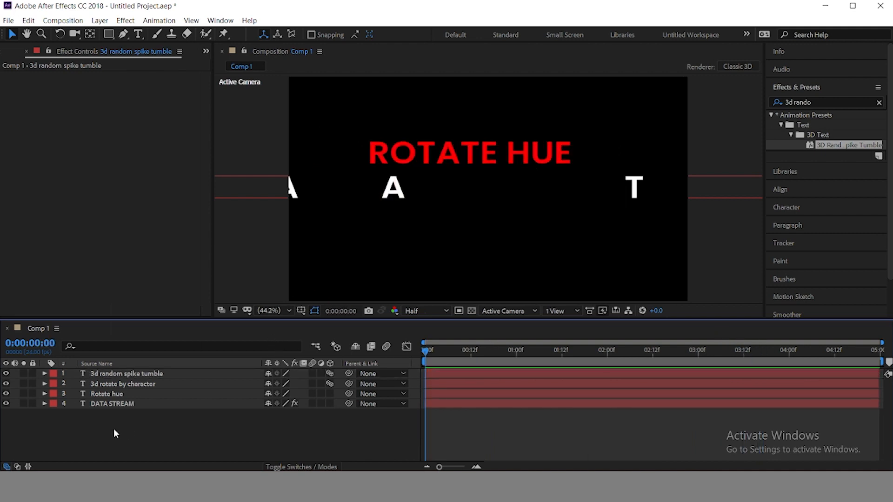
{"action": "right_click", "coordinate": [114, 429]}
{"action": "mouse_move", "coordinate": [156, 316]}
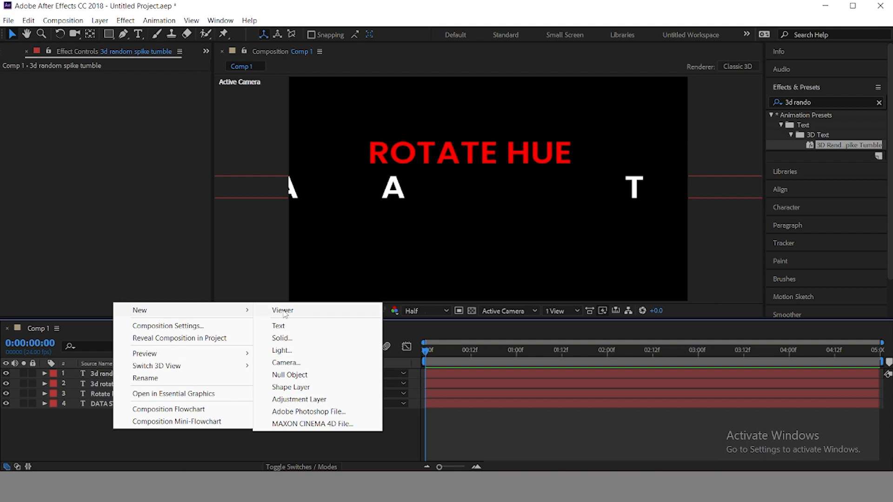
{"action": "left_click", "coordinate": [280, 326]}
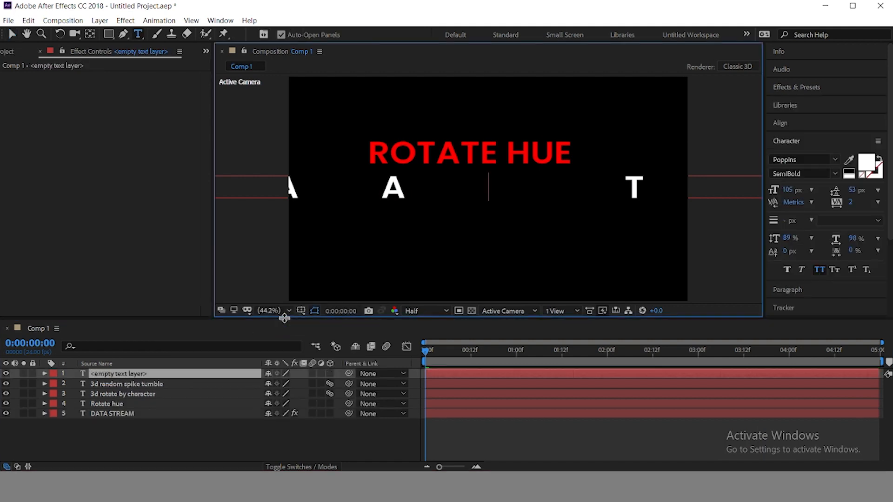
{"action": "type", "text": "Fade"}
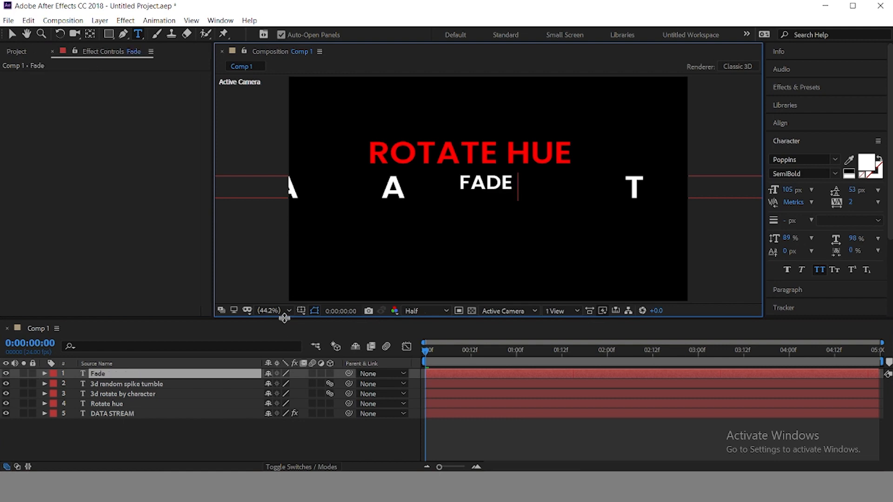
{"action": "type", "text": " up charact"}
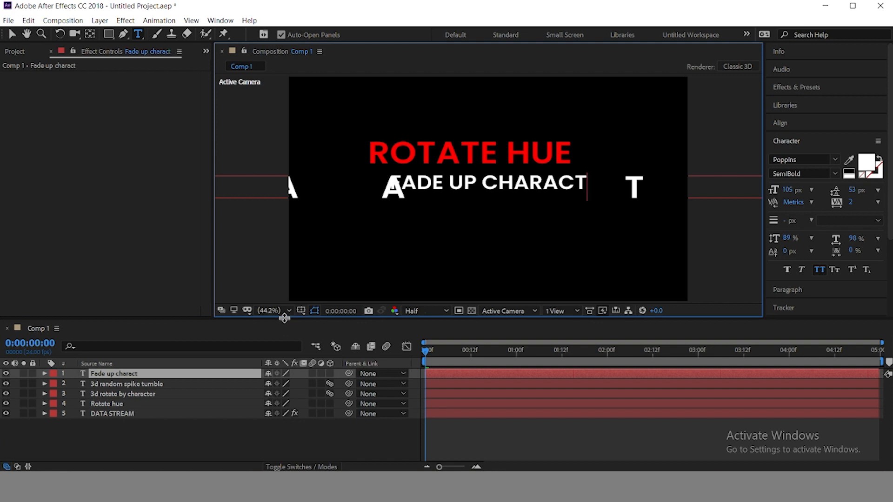
{"action": "type", "text": "er"}
{"action": "left_click", "coordinate": [11, 34]}
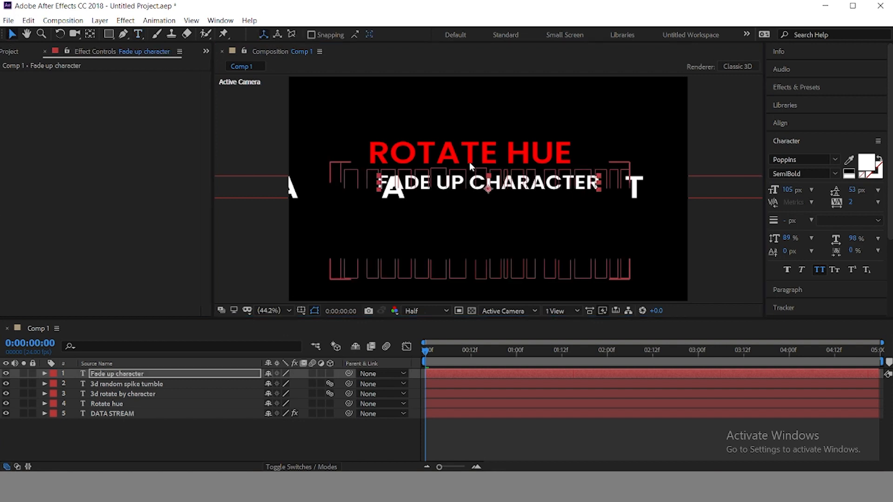
{"action": "left_click_drag", "start_coordinate": [455, 184], "coordinate": [437, 113]}
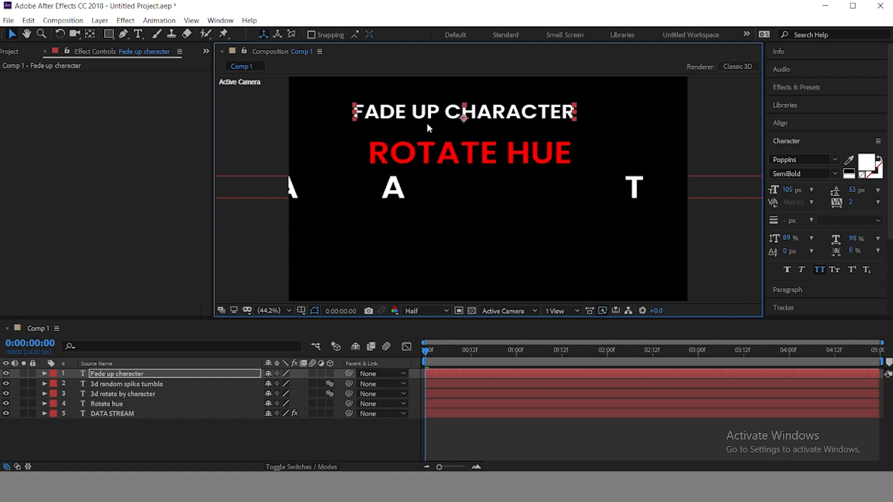
Search the effects and presets for "fade up" and apply the Fade Up Characters preset to the FADE UP CHARACTER text layer.
{"action": "left_click", "coordinate": [837, 90]}
{"action": "left_click_drag", "start_coordinate": [830, 102], "coordinate": [723, 102]}
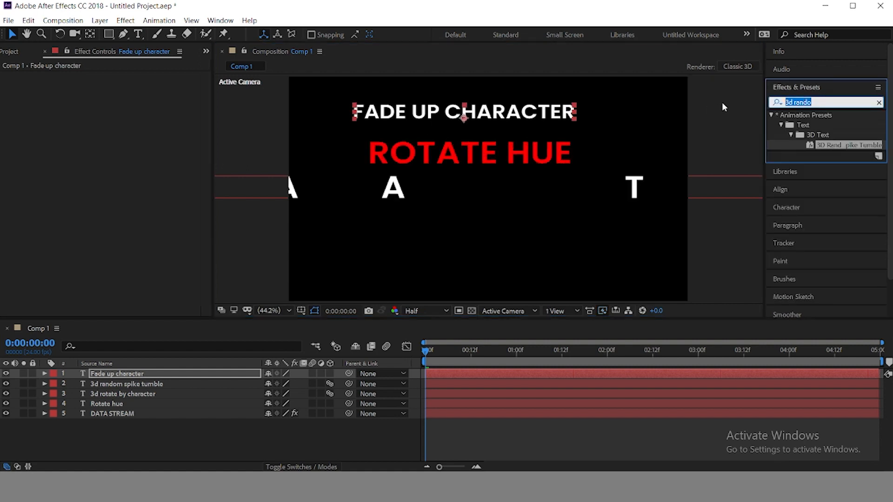
{"action": "key", "text": "BackSpace"}
{"action": "type", "text": "fade"}
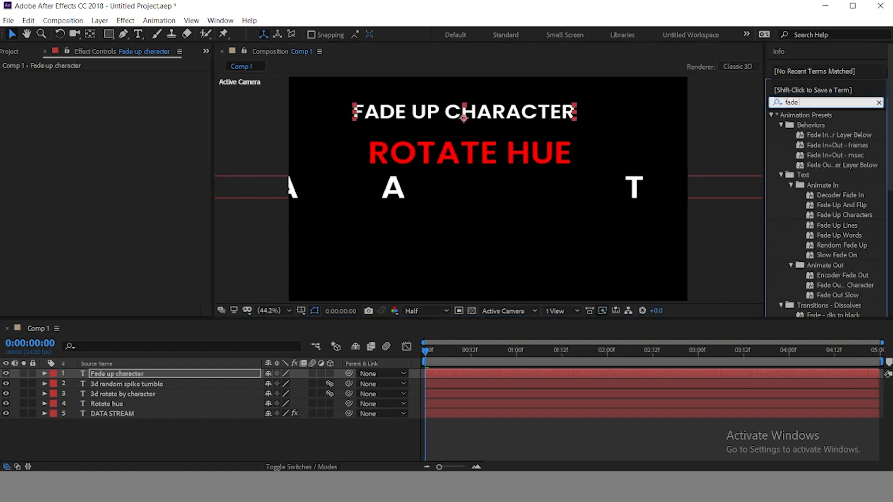
{"action": "type", "text": " up"}
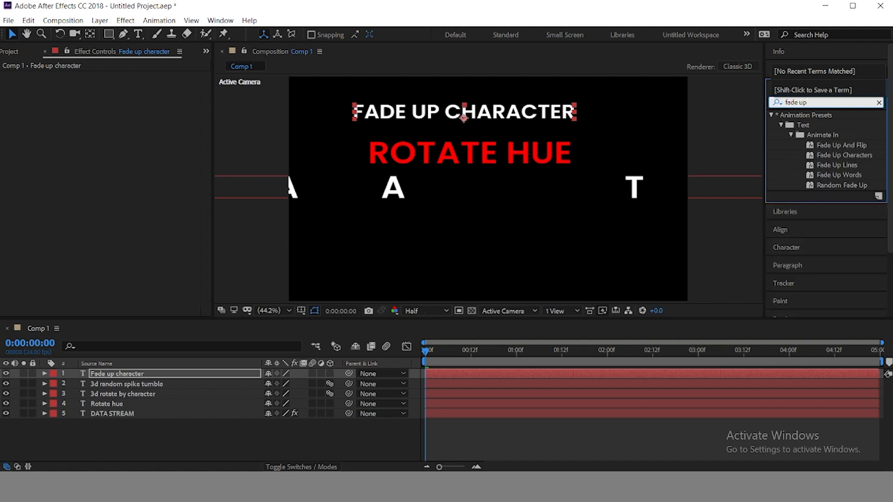
{"action": "left_click_drag", "start_coordinate": [811, 155], "coordinate": [668, 124]}
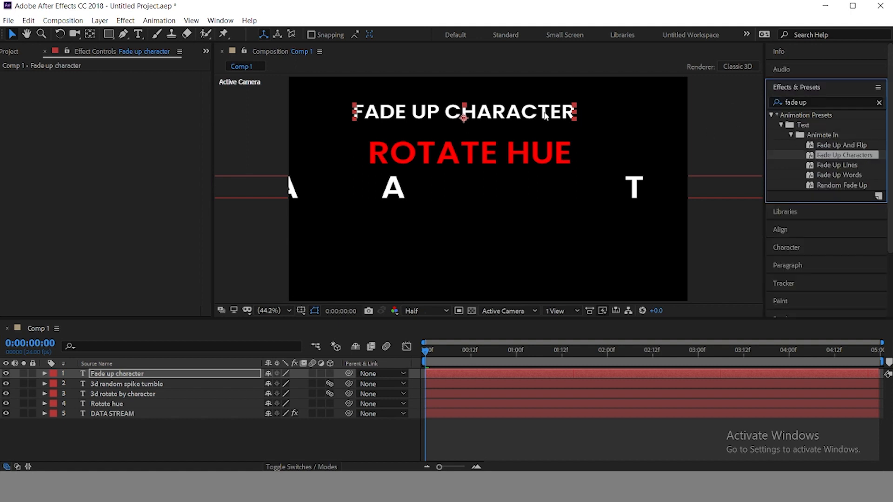
{"action": "double_click", "coordinate": [800, 156]}
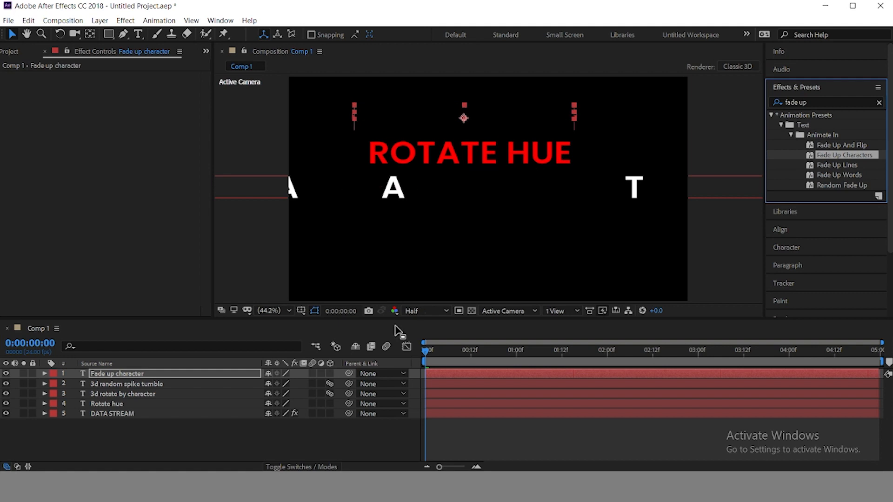
Preview the Fade Up Characters animation from the first frame and stop playback once the text is fully shown.
{"action": "left_click", "coordinate": [424, 353]}
{"action": "key", "text": "space"}
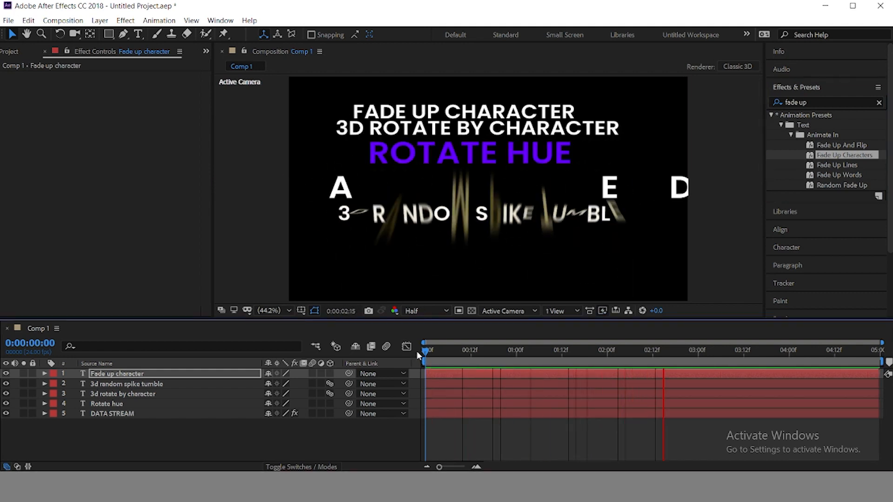
{"action": "key", "text": "space"}
Set the fill color of the FADE UP CHARACTER text to purple, hex 911AD0.
{"action": "left_click", "coordinate": [495, 114]}
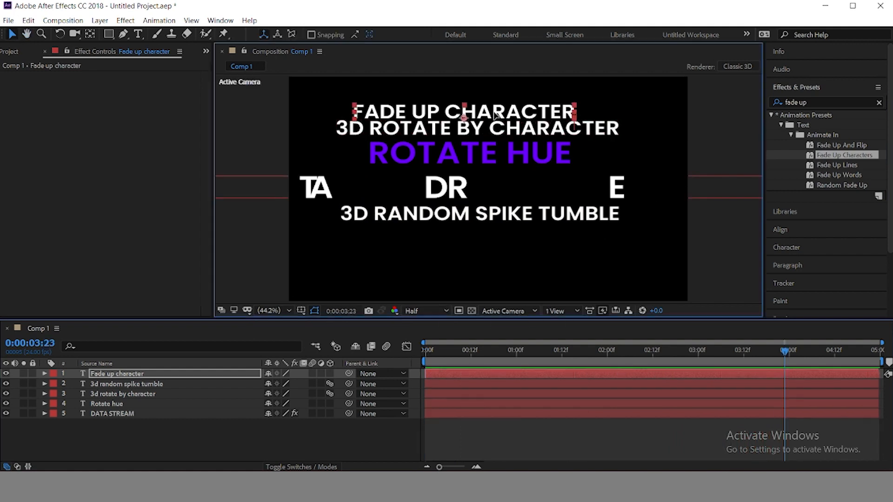
{"action": "double_click", "coordinate": [495, 114]}
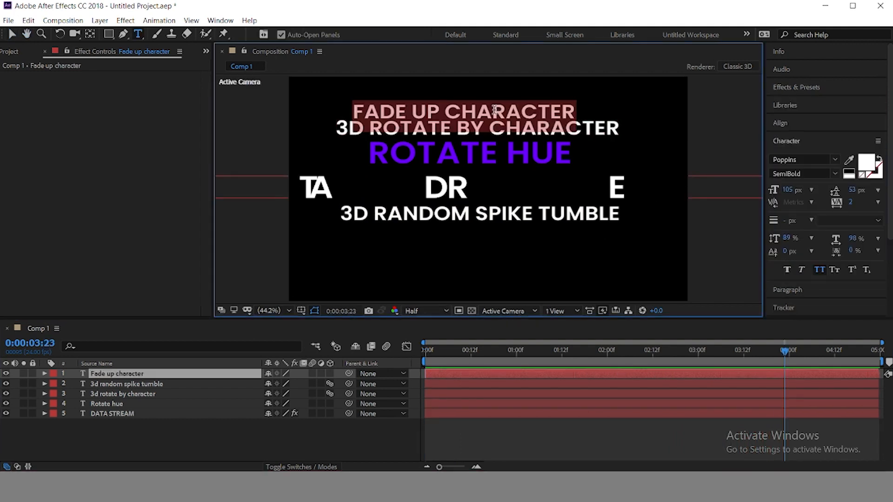
{"action": "left_click", "coordinate": [867, 162]}
{"action": "left_click", "coordinate": [757, 176]}
{"action": "left_click", "coordinate": [728, 167]}
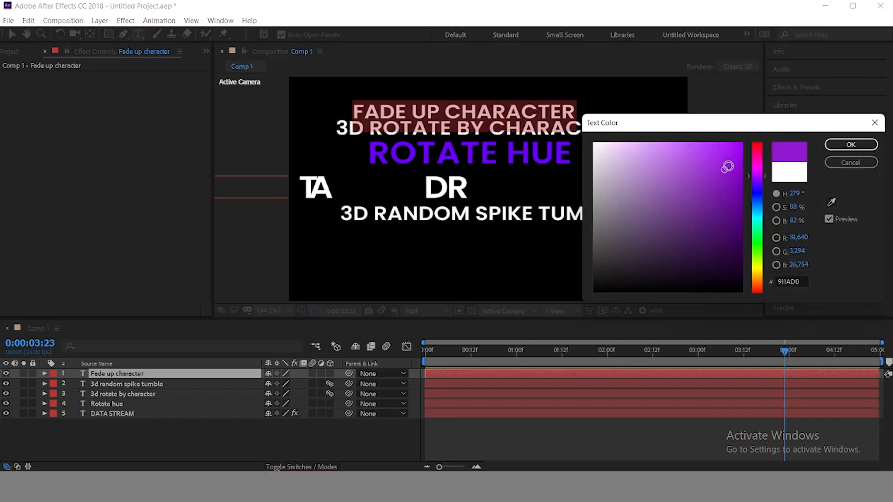
{"action": "left_click", "coordinate": [850, 145]}
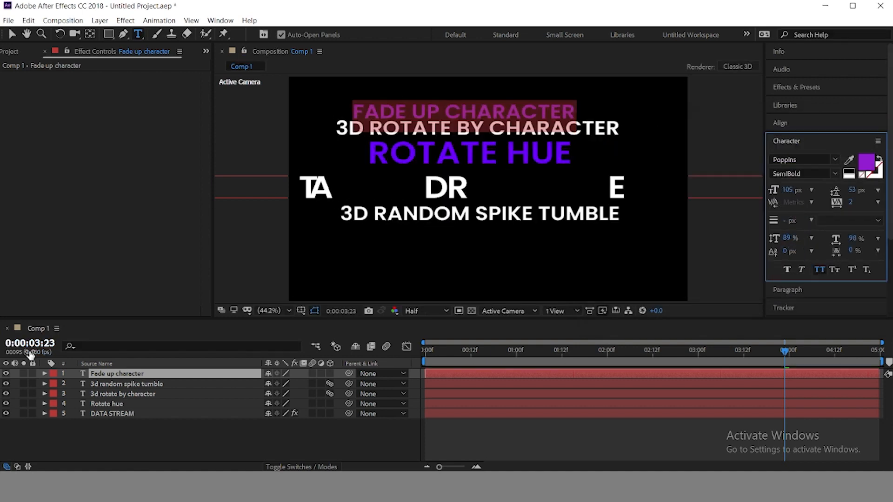
{"action": "left_click", "coordinate": [12, 34]}
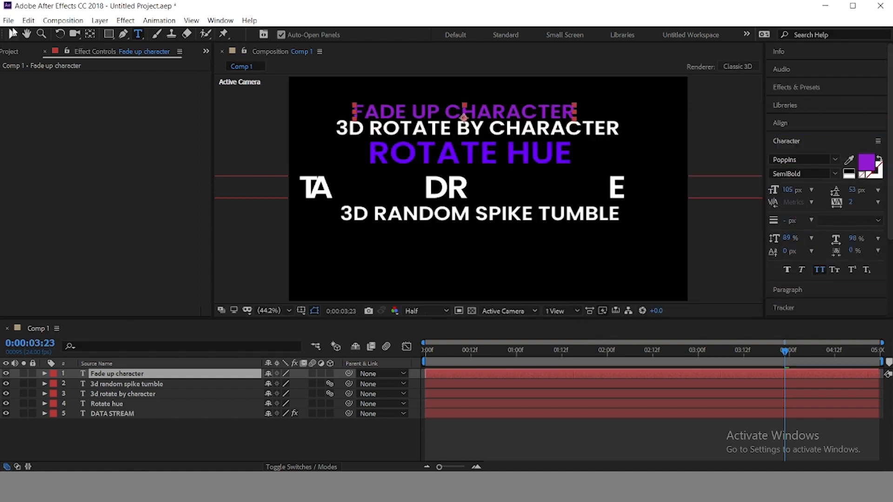
Change the fill color of the DATA STREAM text to a crimson pink with a hue of about 340°.
{"action": "left_click", "coordinate": [455, 199]}
{"action": "left_click", "coordinate": [864, 160]}
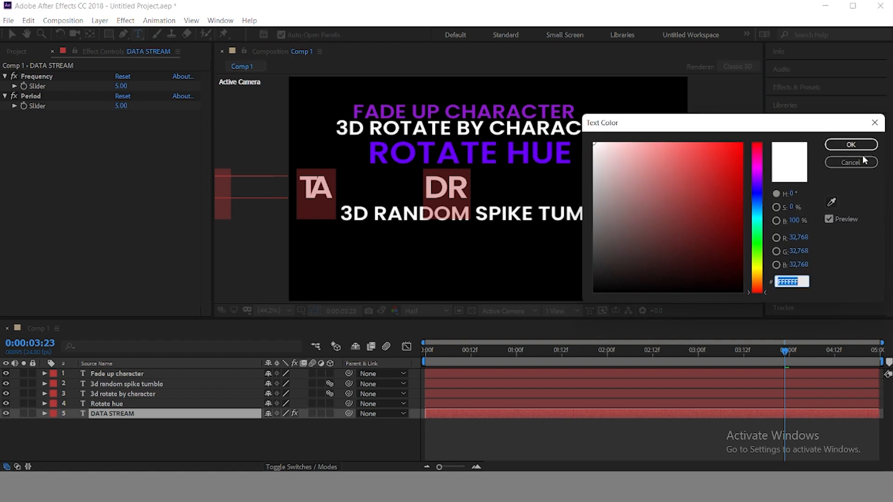
{"action": "left_click_drag", "start_coordinate": [758, 182], "coordinate": [758, 164]}
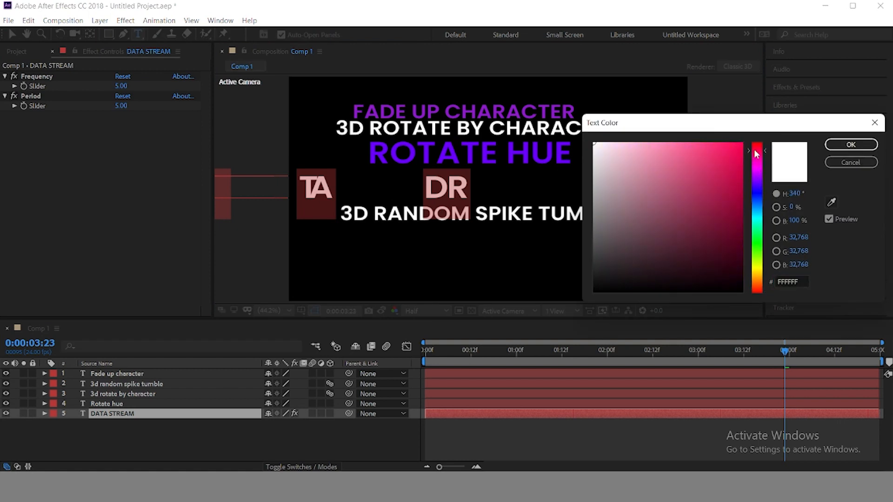
{"action": "left_click", "coordinate": [704, 193]}
{"action": "left_click", "coordinate": [852, 145]}
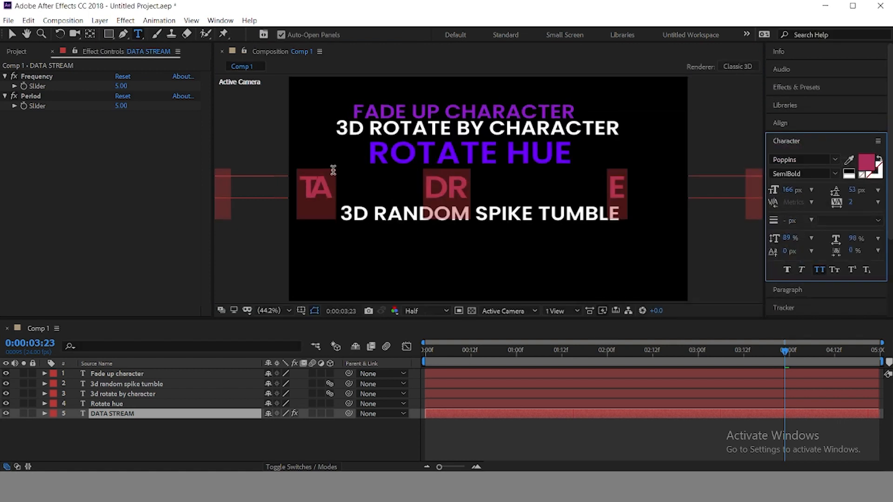
{"action": "left_click", "coordinate": [12, 35]}
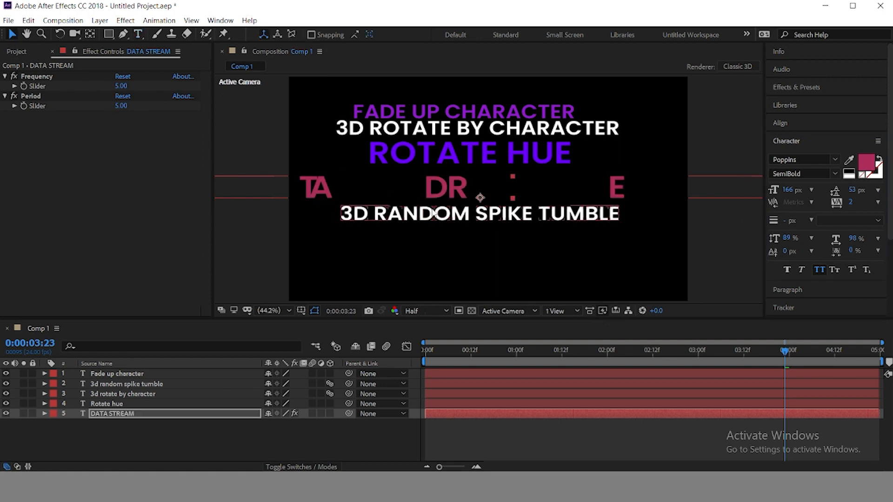
Recolor the 3D RANDOM SPIKE TUMBLE text olive green, hex 849446.
{"action": "double_click", "coordinate": [434, 213]}
{"action": "left_click", "coordinate": [868, 164]}
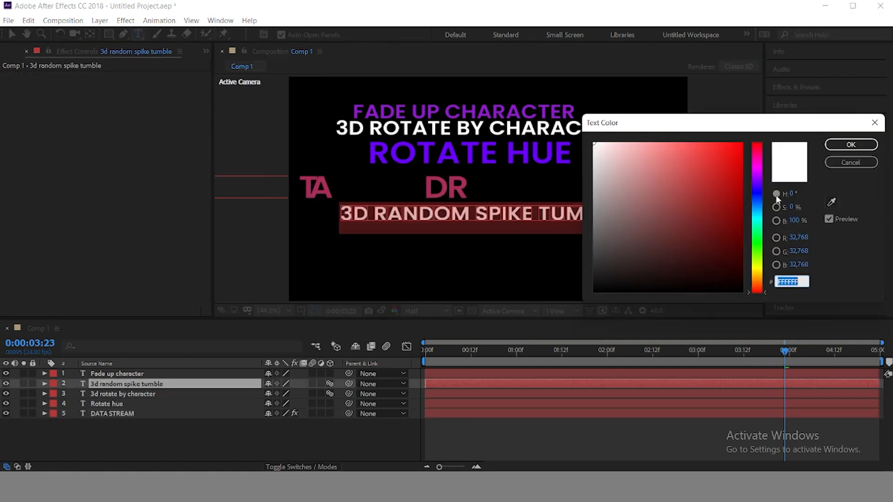
{"action": "left_click_drag", "start_coordinate": [757, 240], "coordinate": [761, 263]}
{"action": "left_click", "coordinate": [672, 226]}
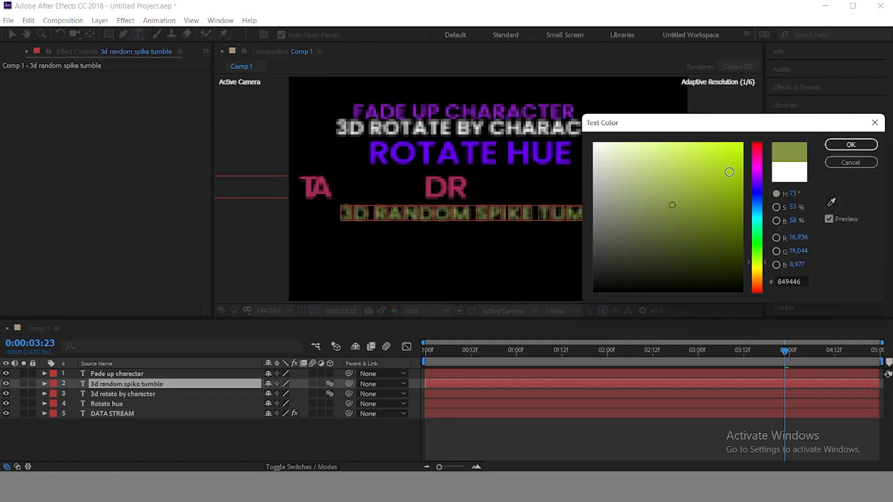
{"action": "left_click", "coordinate": [851, 145]}
{"action": "left_click", "coordinate": [12, 35]}
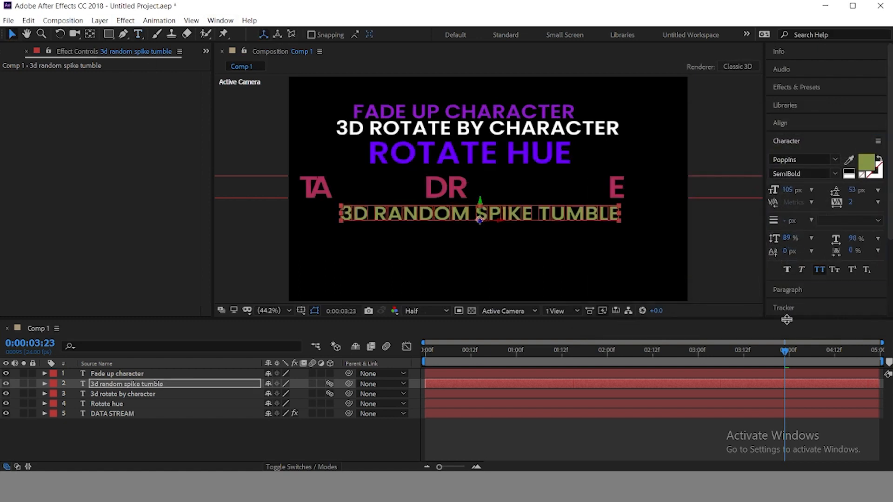
Return the playhead to the first frame and preview all the recolored text animations together.
{"action": "left_click_drag", "start_coordinate": [785, 353], "coordinate": [331, 360]}
{"action": "key", "text": "space"}
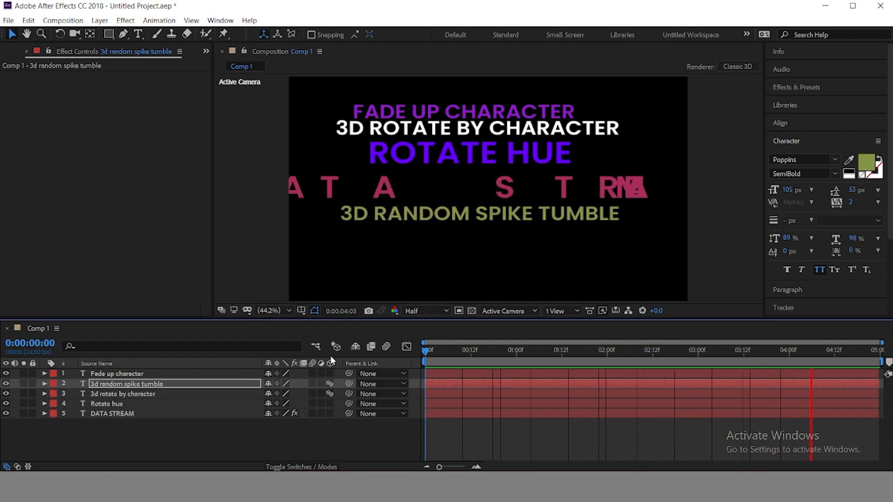
{"action": "key", "text": "space"}
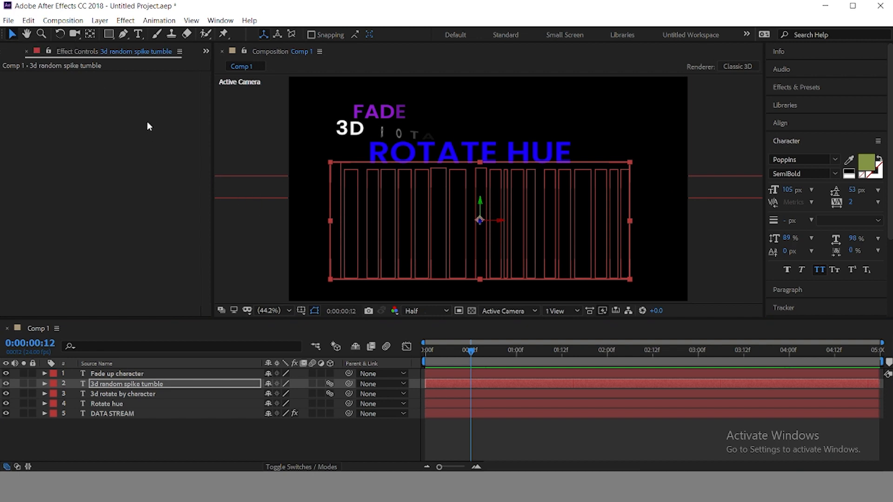
Add Comp 1 to the render queue and collapse the details of the first queued item.
{"action": "left_click", "coordinate": [35, 22]}
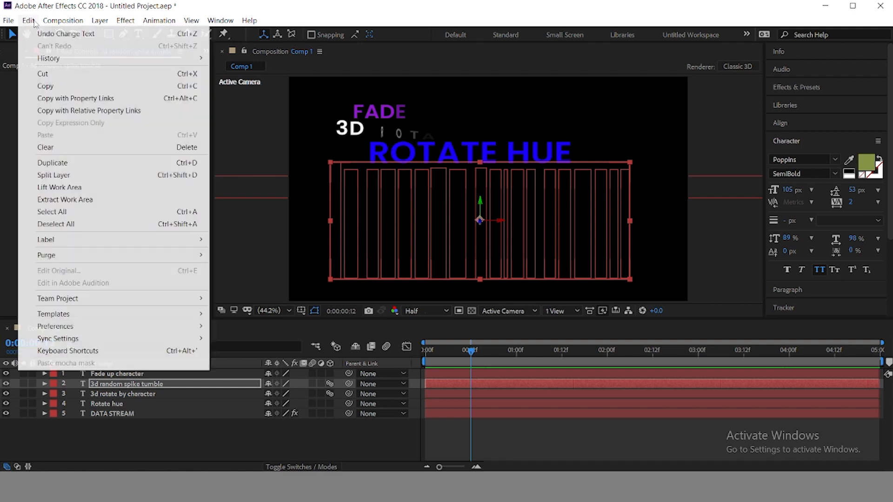
{"action": "mouse_move", "coordinate": [49, 23]}
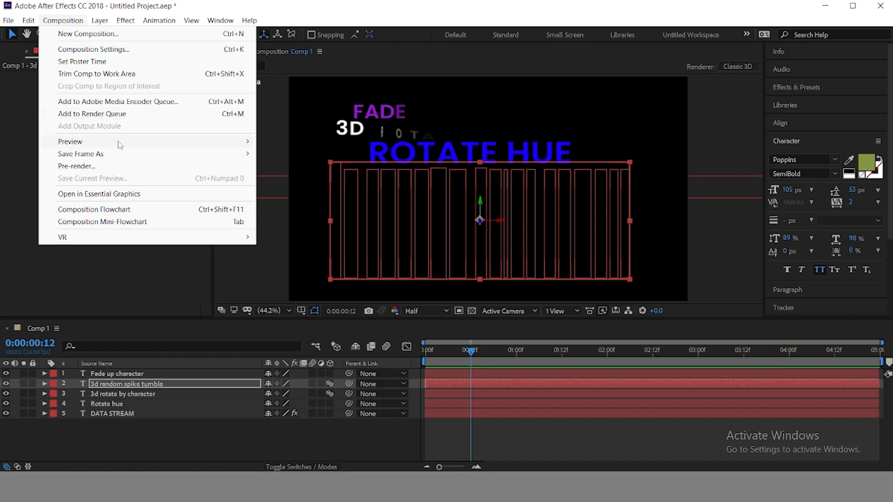
{"action": "left_click", "coordinate": [110, 115]}
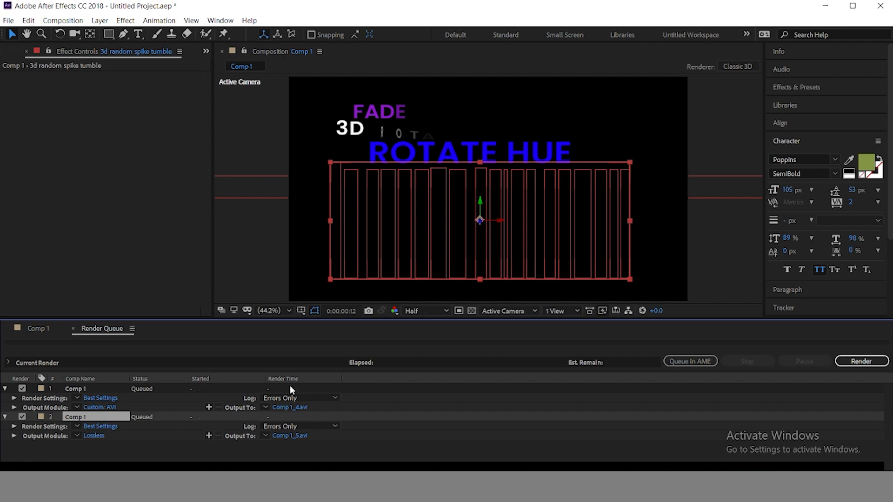
{"action": "left_click", "coordinate": [5, 389]}
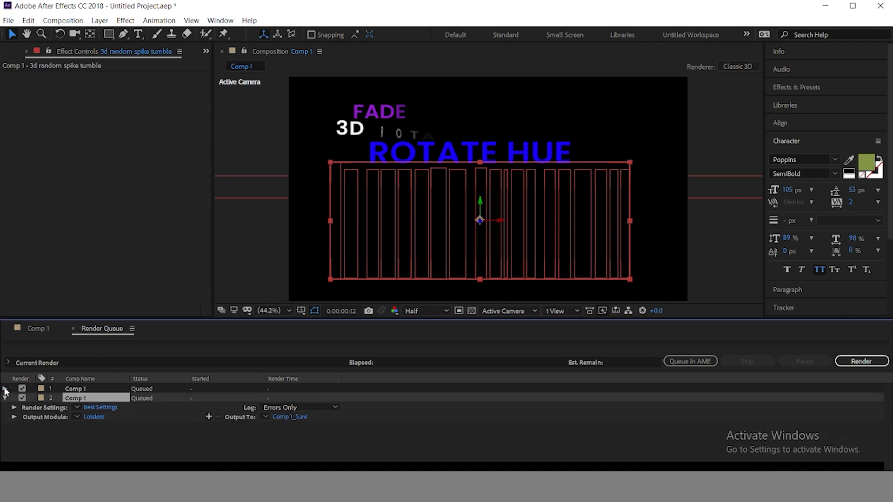
Confirm the second render item's output module settings with the AVI format and Resize turned off.
{"action": "left_click", "coordinate": [92, 417]}
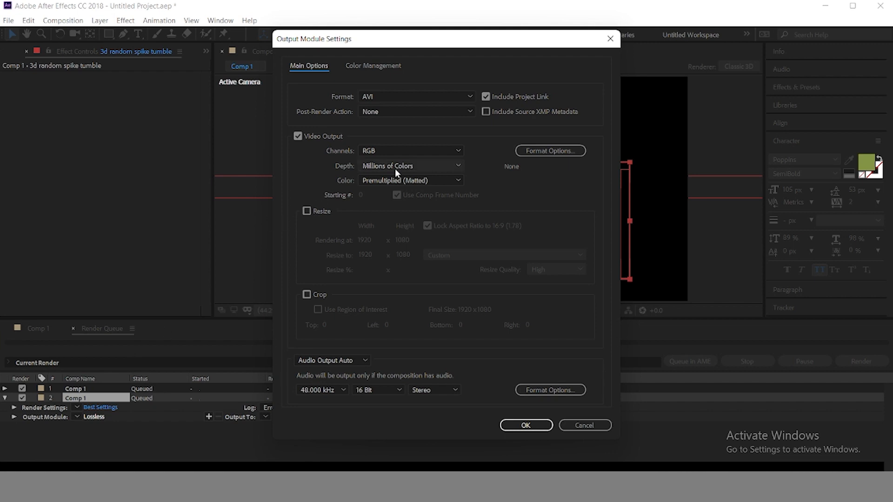
{"action": "left_click", "coordinate": [409, 97]}
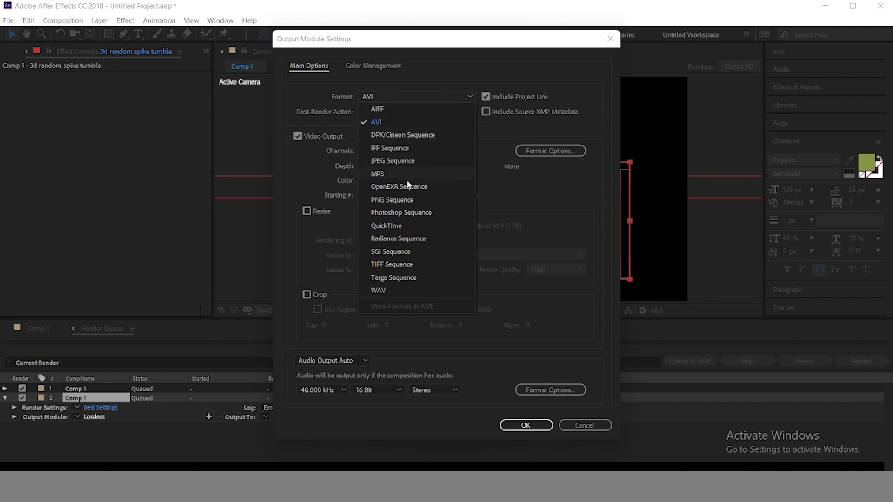
{"action": "left_click", "coordinate": [387, 120]}
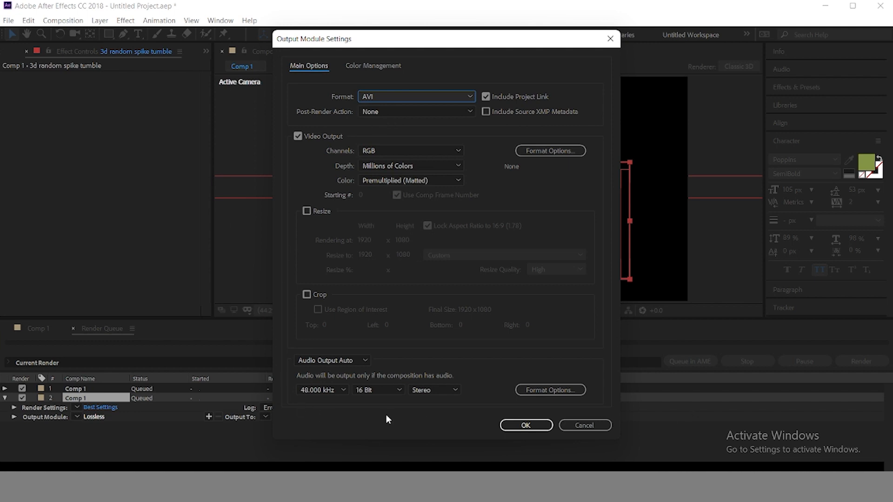
{"action": "left_click", "coordinate": [306, 211]}
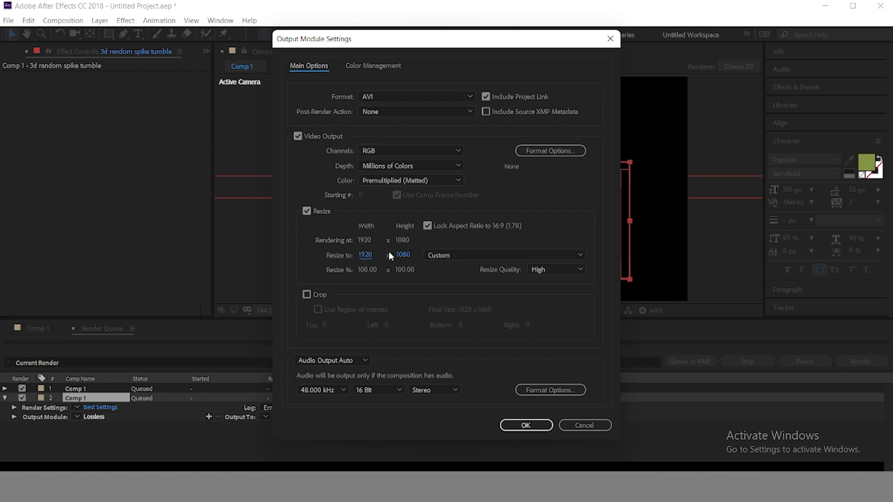
{"action": "left_click", "coordinate": [308, 212]}
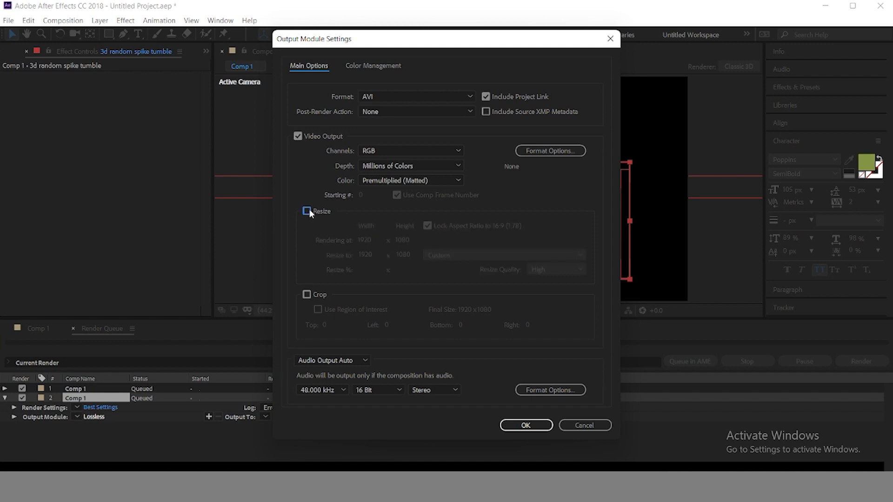
{"action": "left_click", "coordinate": [535, 423]}
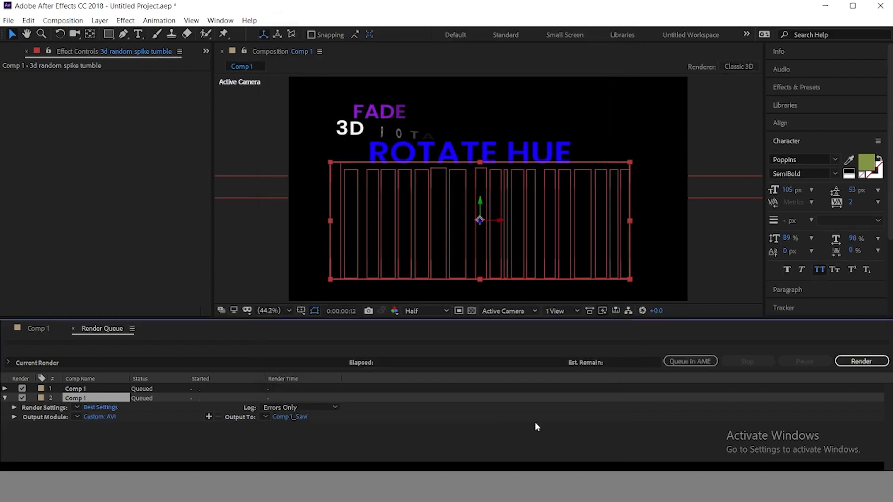
Name the second render item's output file Animation preset.
{"action": "left_click", "coordinate": [296, 417]}
{"action": "left_click", "coordinate": [119, 306]}
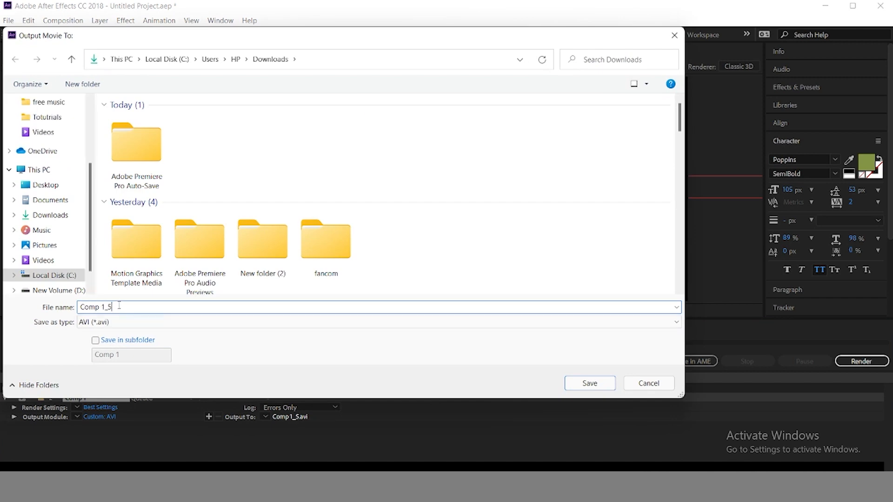
{"action": "key", "text": "BackSpace"}
{"action": "key", "text": "BackSpace"}
{"action": "key", "text": "BackSpace"}
{"action": "key", "text": "BackSpace"}
{"action": "key", "text": "BackSpace"}
{"action": "key", "text": "BackSpace"}
{"action": "key", "text": "BackSpace"}
{"action": "key", "text": "BackSpace"}
{"action": "type", "text": "A"}
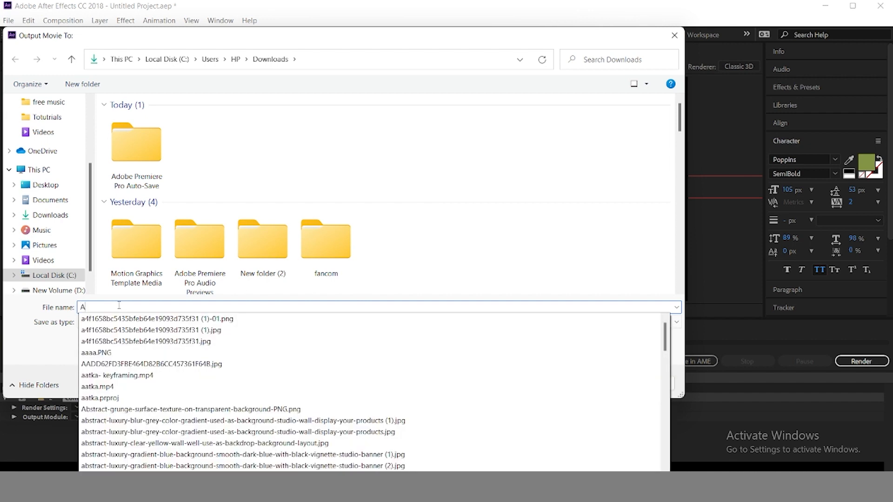
{"action": "key", "text": "BackSpace"}
{"action": "type", "text": "Anim"}
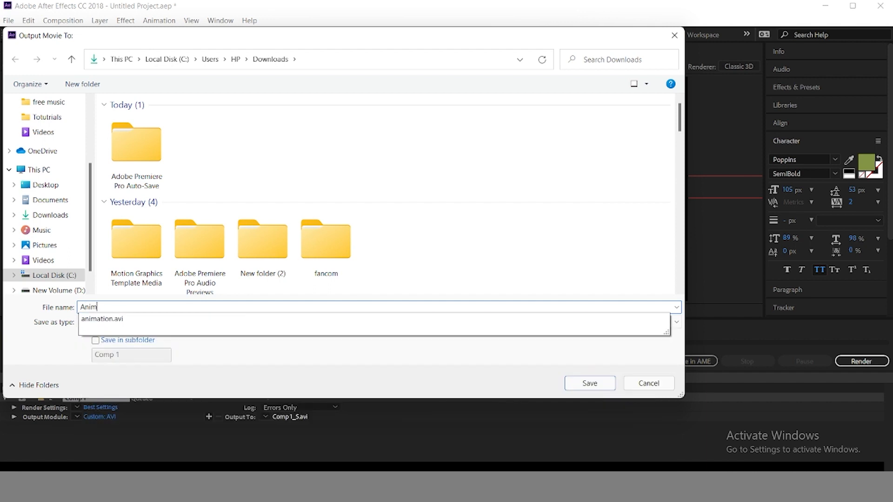
{"action": "type", "text": "ation preset"}
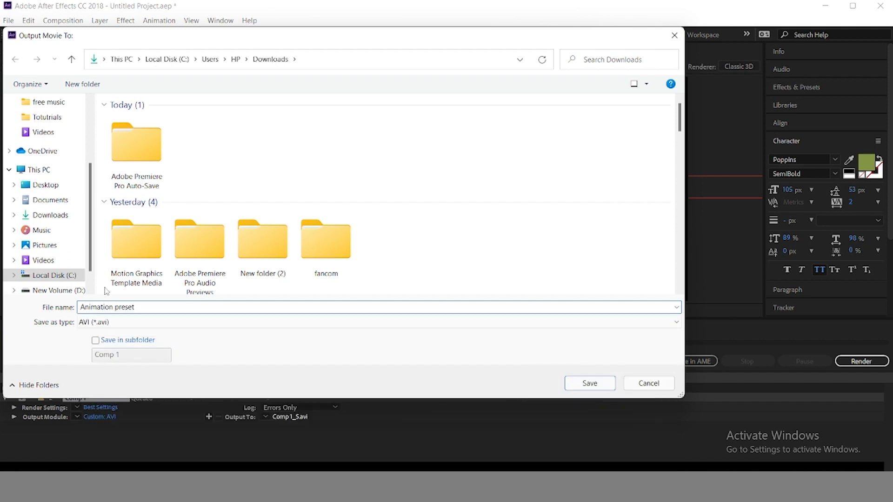
Save the output movie to the Downloads folder as AVI and render the queued items.
{"action": "scroll", "coordinate": [62, 128], "scroll_direction": "up", "scroll_amount": 1}
{"action": "scroll", "coordinate": [61, 128], "scroll_direction": "up", "scroll_amount": 3}
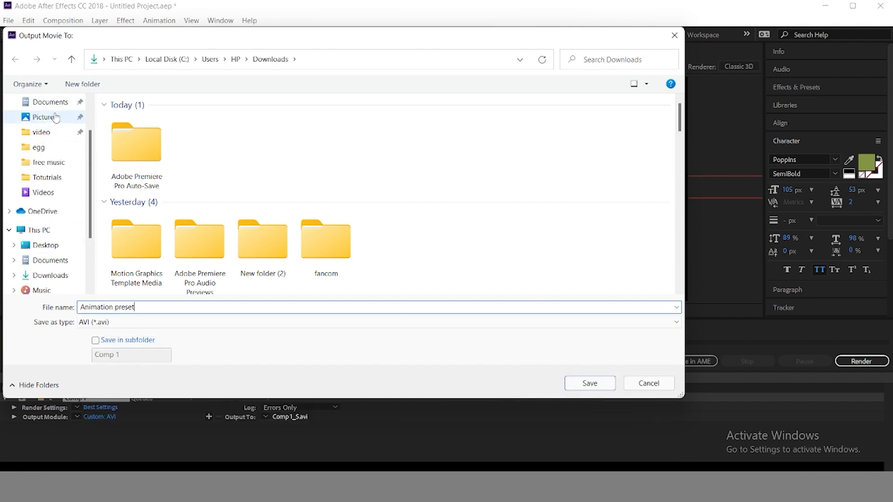
{"action": "left_click", "coordinate": [50, 138]}
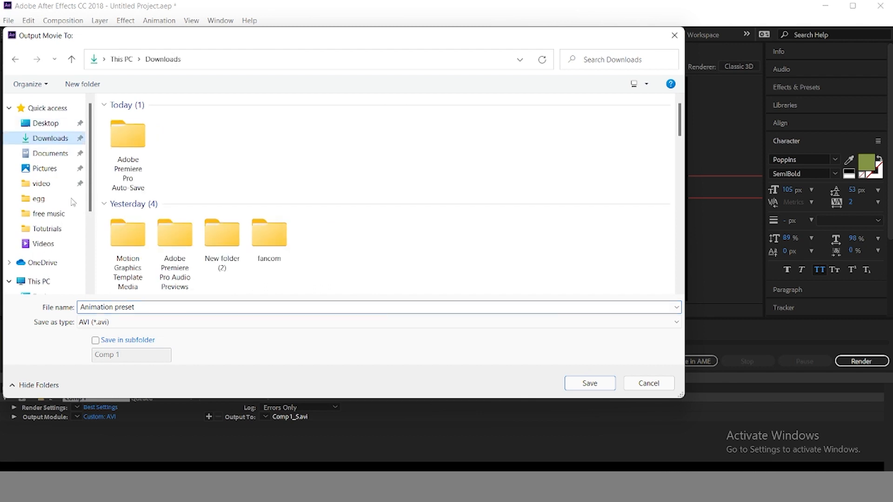
{"action": "left_click", "coordinate": [121, 328]}
{"action": "left_click", "coordinate": [129, 332]}
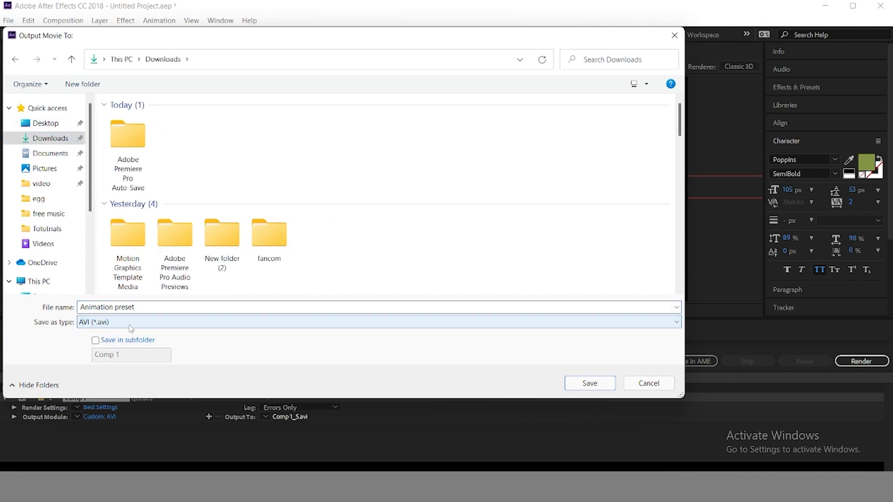
{"action": "left_click", "coordinate": [590, 384]}
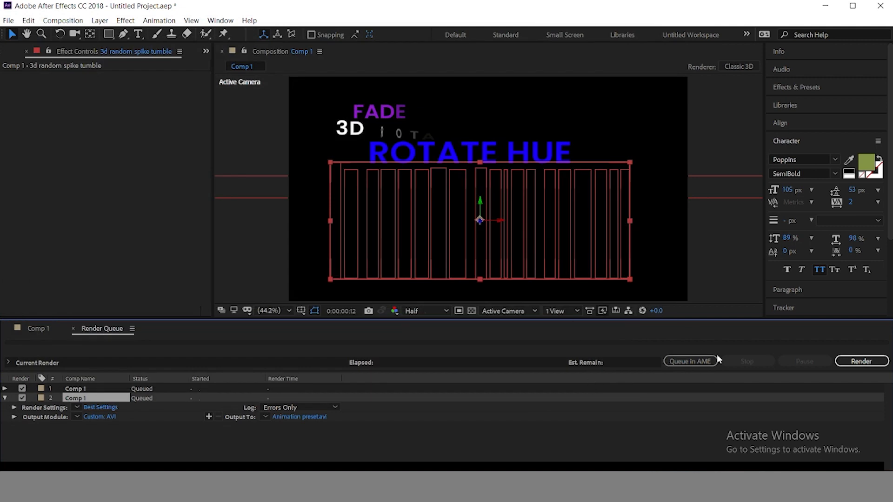
{"action": "left_click", "coordinate": [860, 365]}
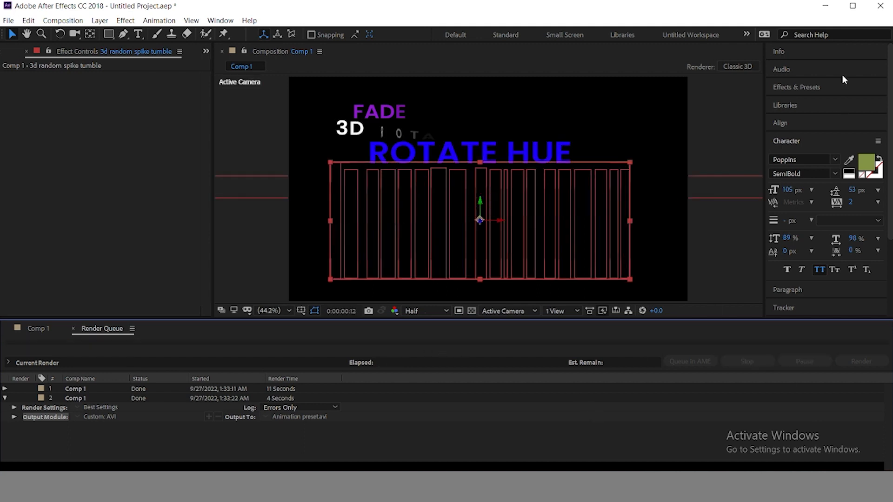
Switch to File Explorer, play the rendered Animation preset video from the Downloads folder, and return to After Effects.
{"action": "left_click", "coordinate": [826, 5]}
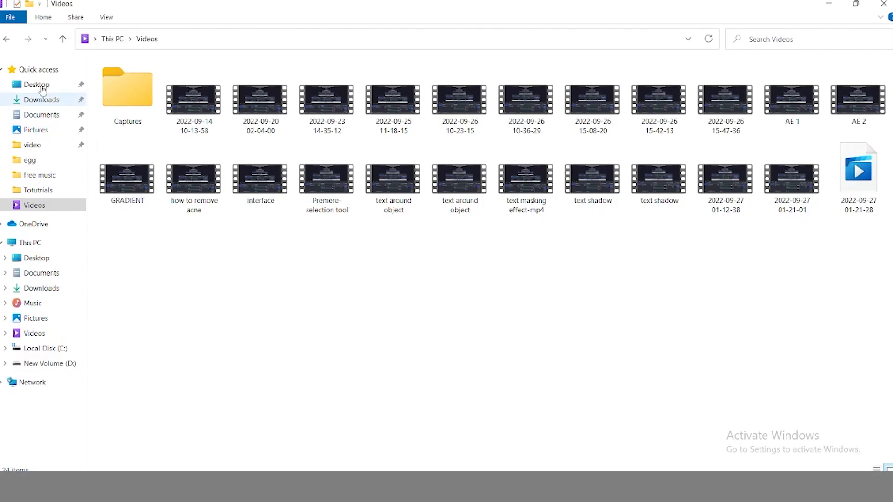
{"action": "left_click", "coordinate": [39, 85]}
{"action": "left_click", "coordinate": [47, 104]}
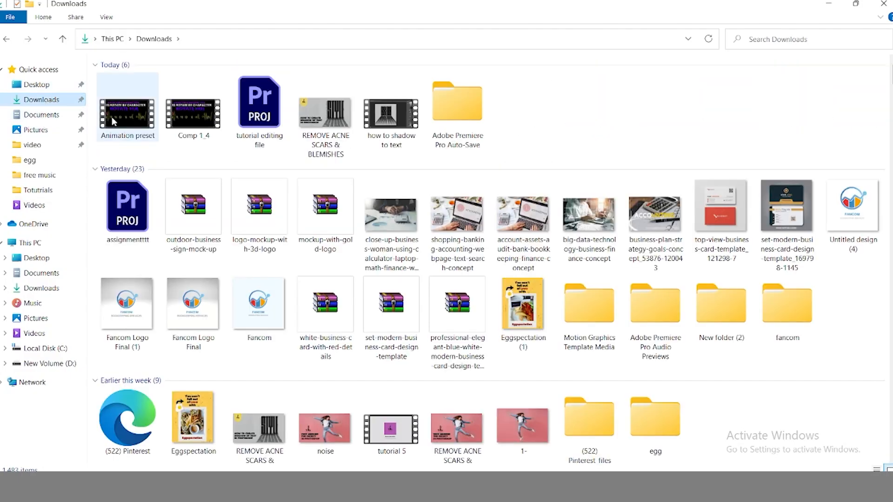
{"action": "double_click", "coordinate": [112, 117]}
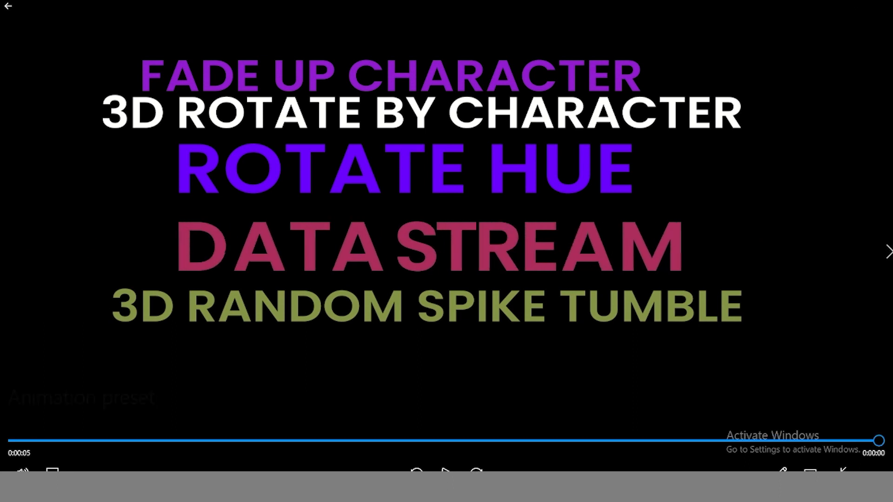
{"action": "left_click", "coordinate": [828, 9]}
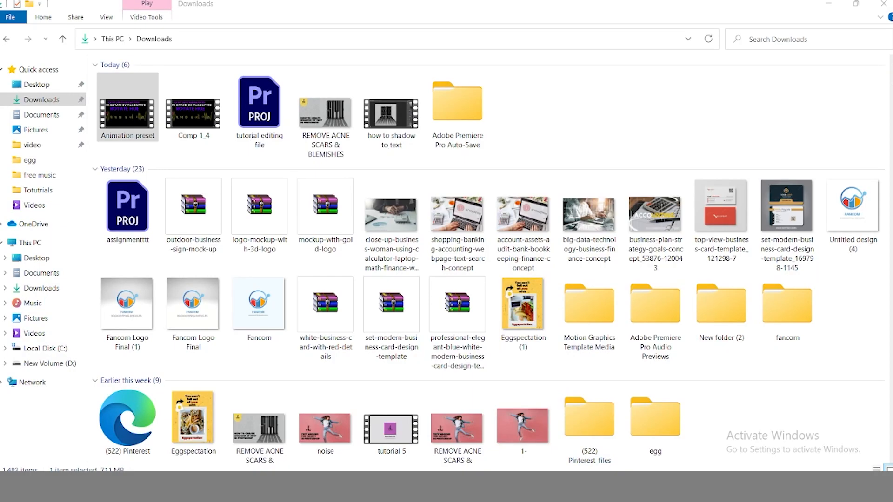
{"action": "key", "text": "alt+Tab"}
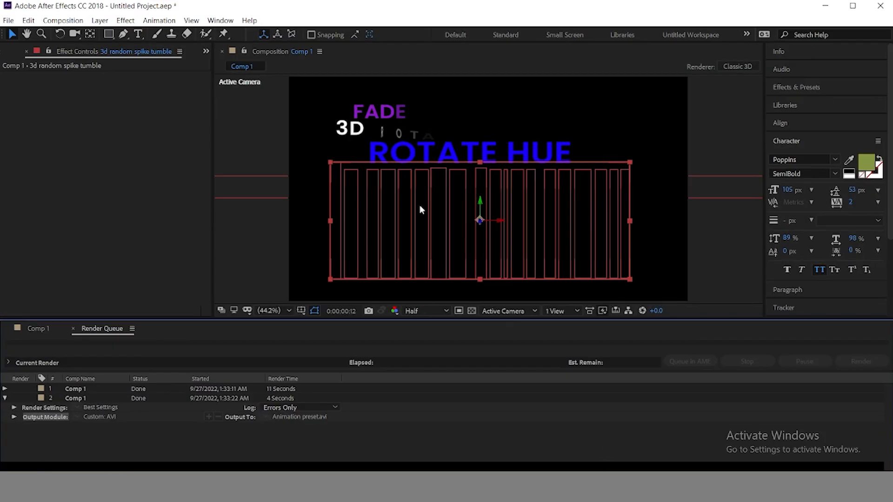